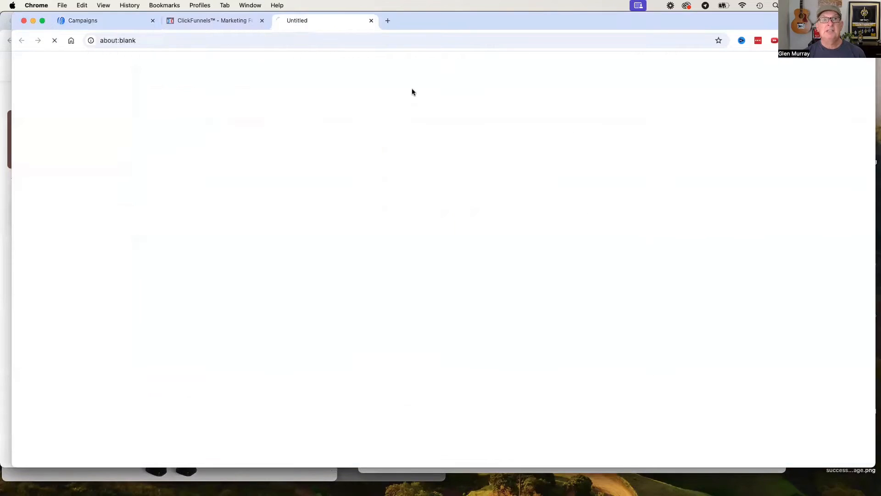
# Check the opt-in page preview and return to the demo step of the MAIN SOLO FUNNEL in ClickFunnels.
pyautogui.click(440, 262)
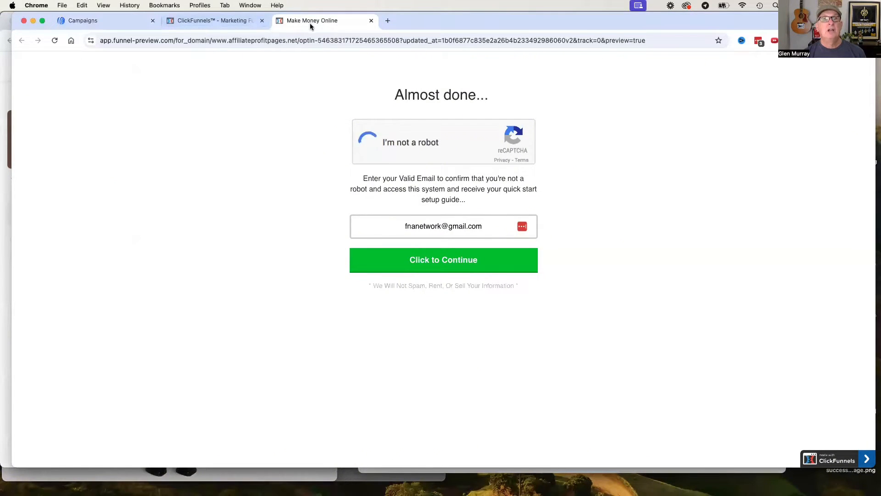
pyautogui.click(219, 24)
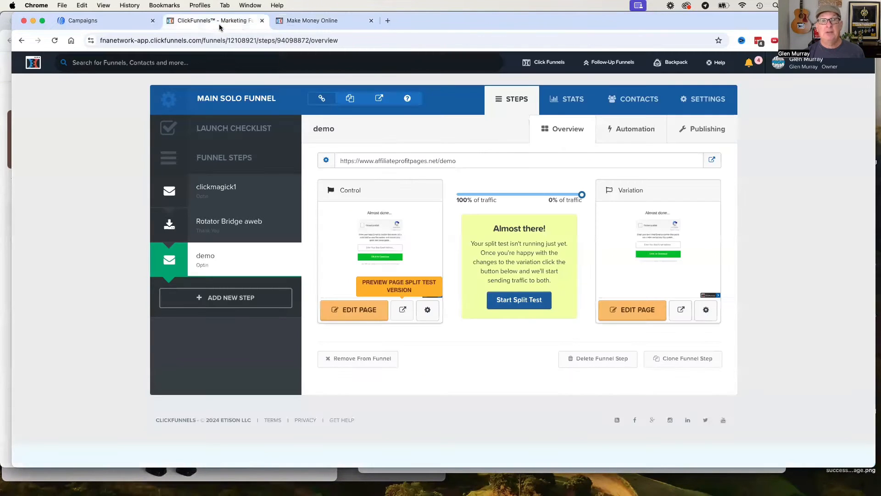
pyautogui.moveTo(409, 209)
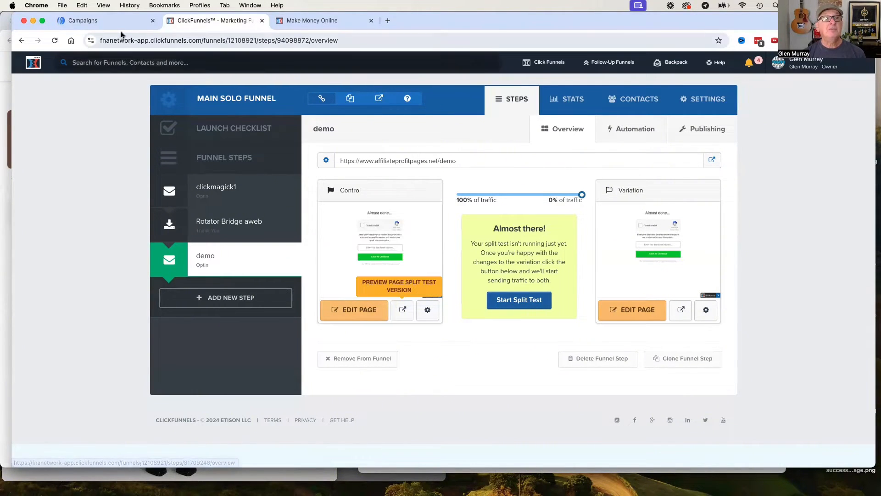
# Switch to AWeber and open the list settings of Demo List at its From Name and Address section.
pyautogui.click(91, 20)
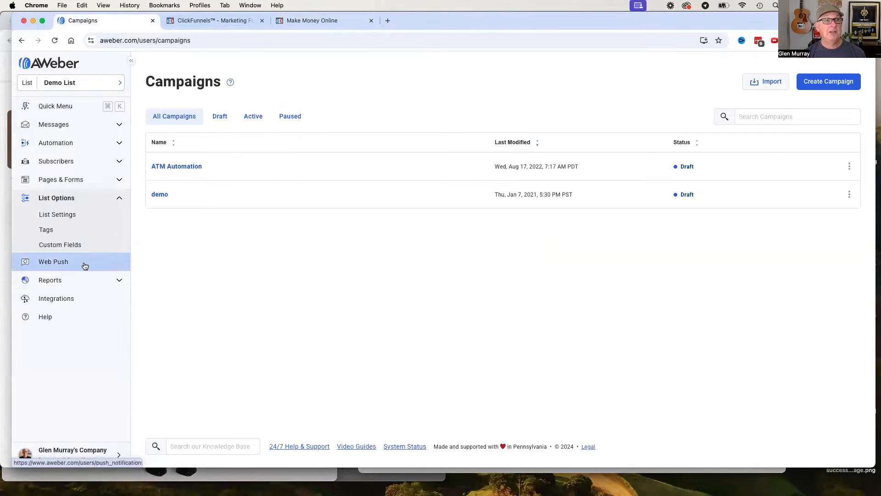
pyautogui.click(70, 216)
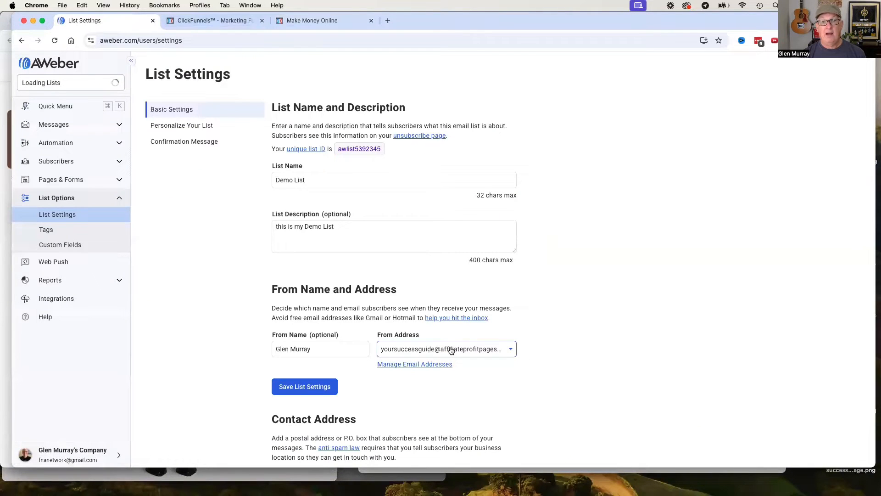
pyautogui.scroll(-1, 451, 351)
pyautogui.scroll(-1, 451, 351)
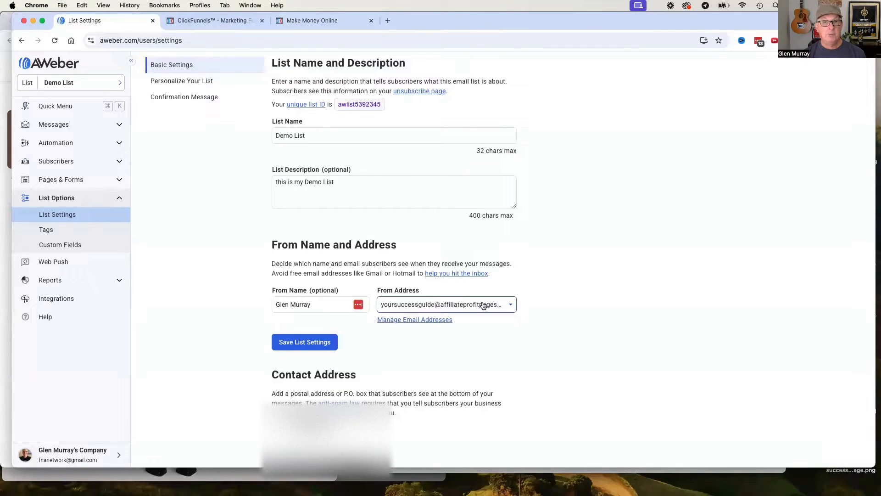
# Review the sender addresses available as From Address and the remaining basic settings of Demo List.
pyautogui.click(508, 306)
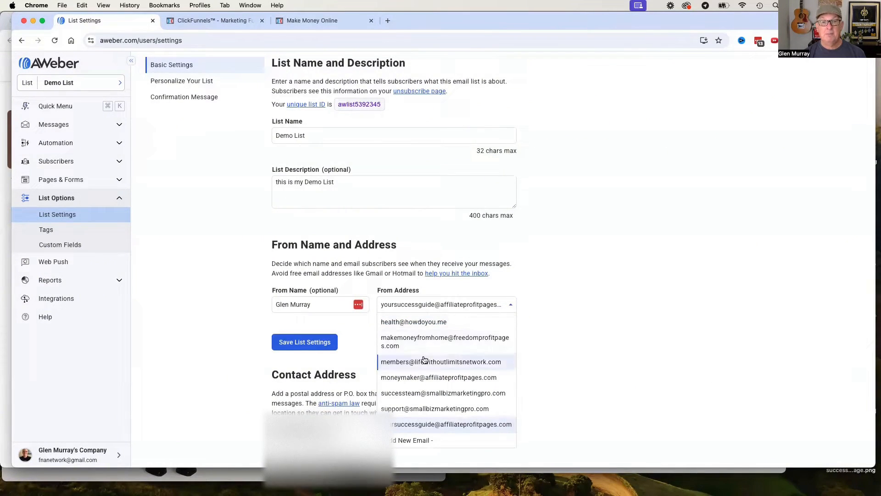
pyautogui.scroll(5, 427, 400)
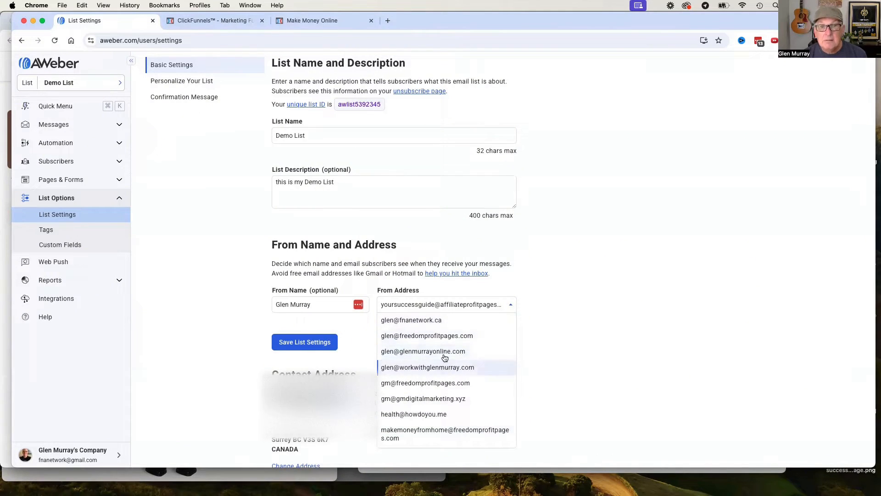
pyautogui.scroll(1, 442, 330)
pyautogui.scroll(-5, 453, 398)
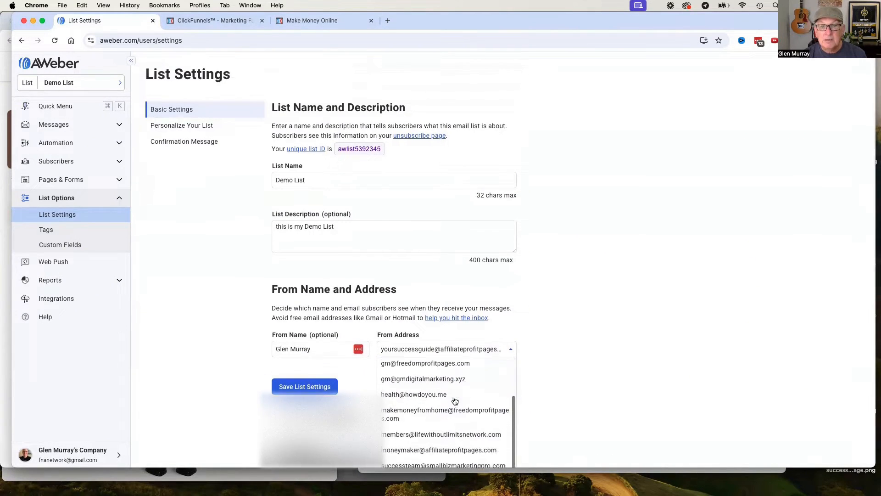
pyautogui.scroll(-6, 467, 408)
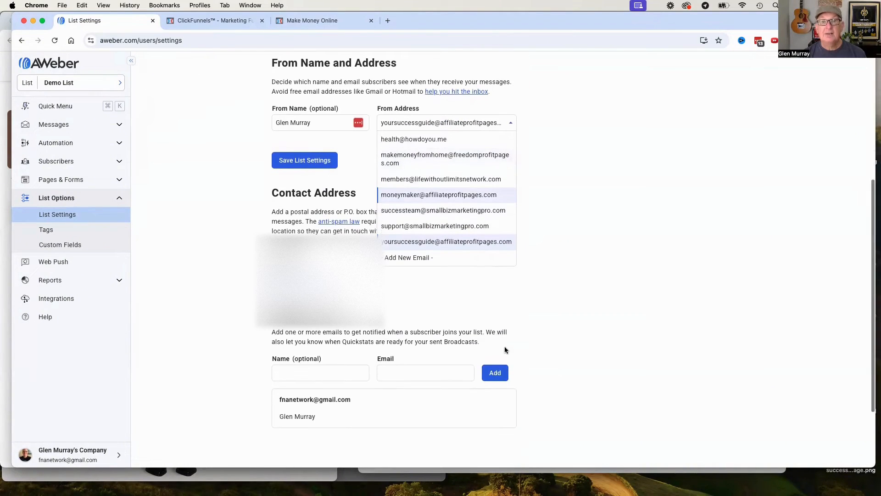
pyautogui.click(583, 263)
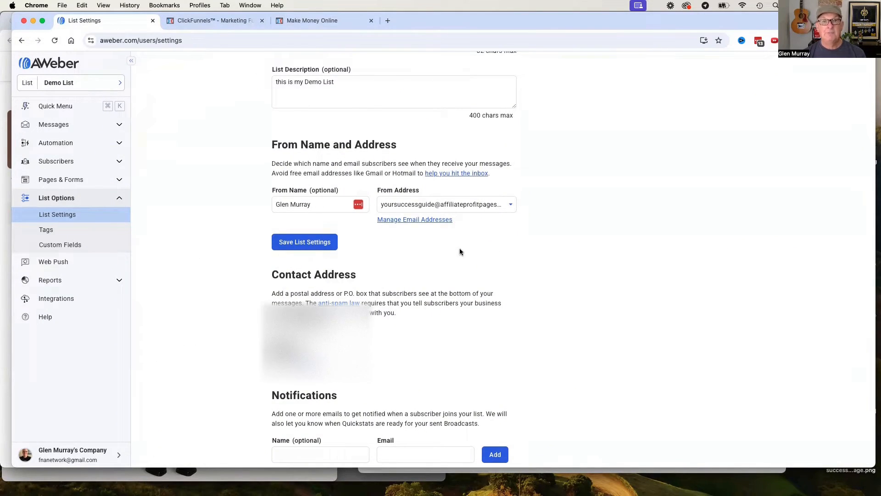
pyautogui.scroll(3, 459, 247)
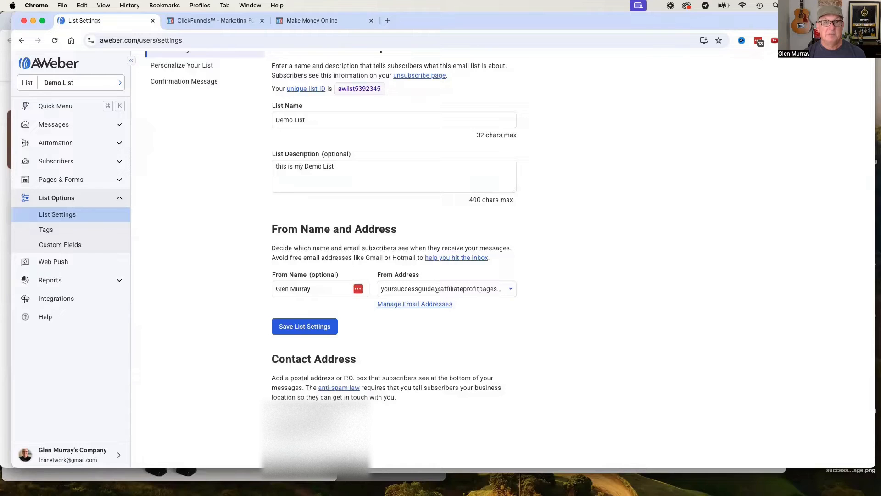
pyautogui.scroll(3, 448, 347)
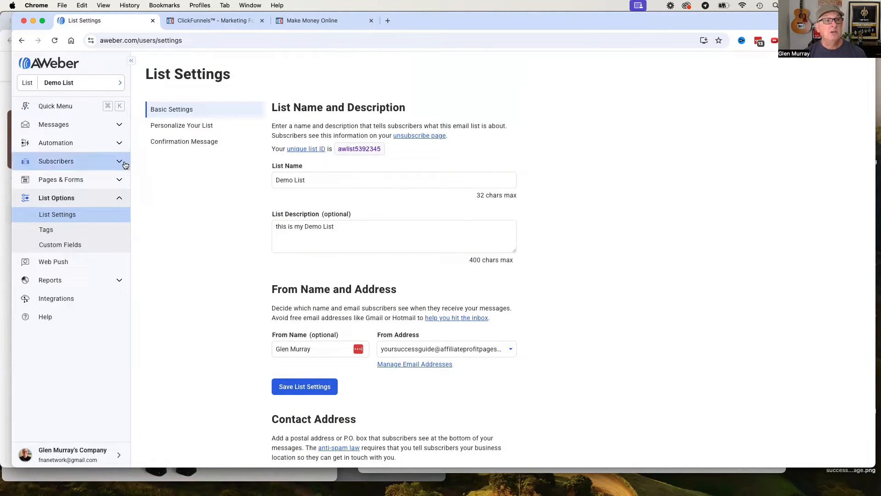
# Create a new sign up form for a website from the Demo List's sign up forms.
pyautogui.click(118, 180)
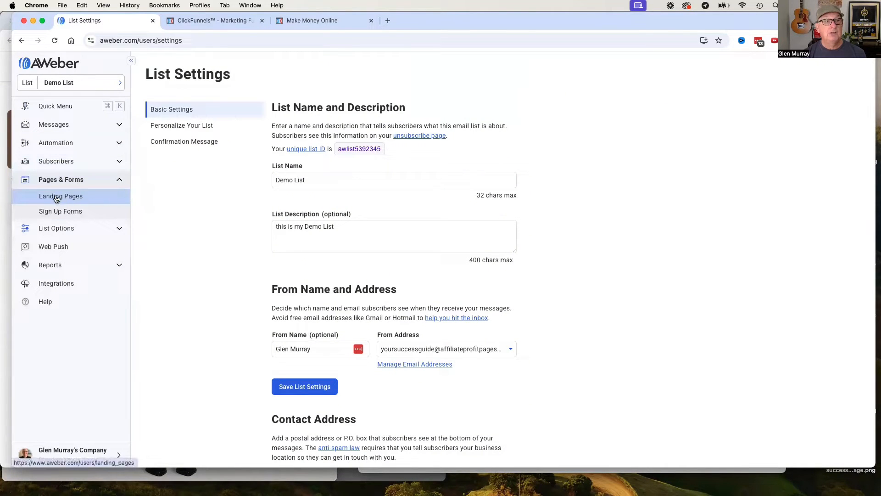
pyautogui.click(58, 212)
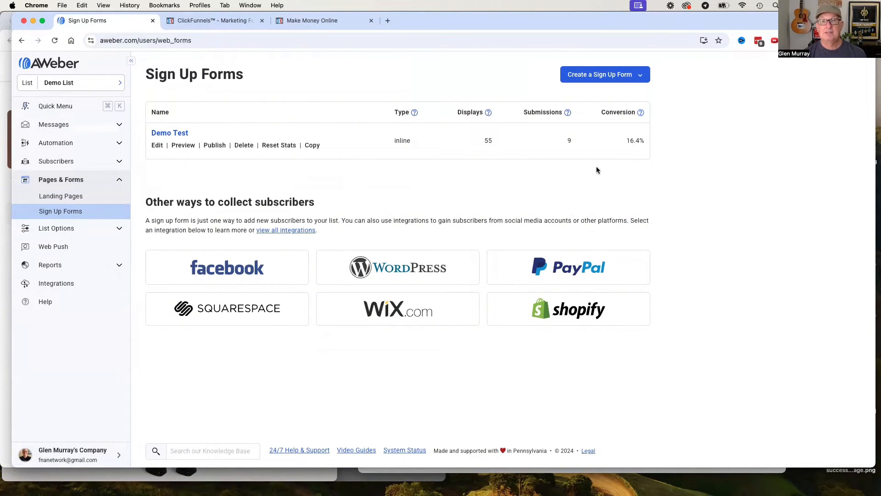
pyautogui.click(641, 78)
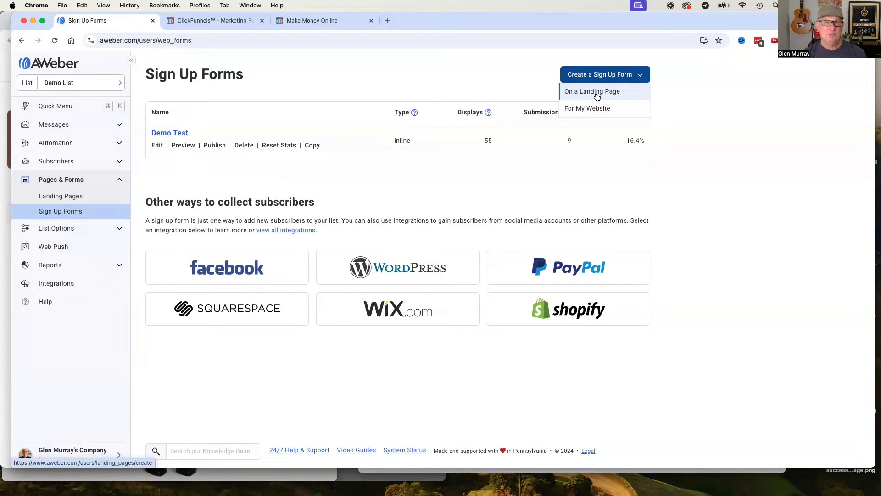
pyautogui.click(579, 111)
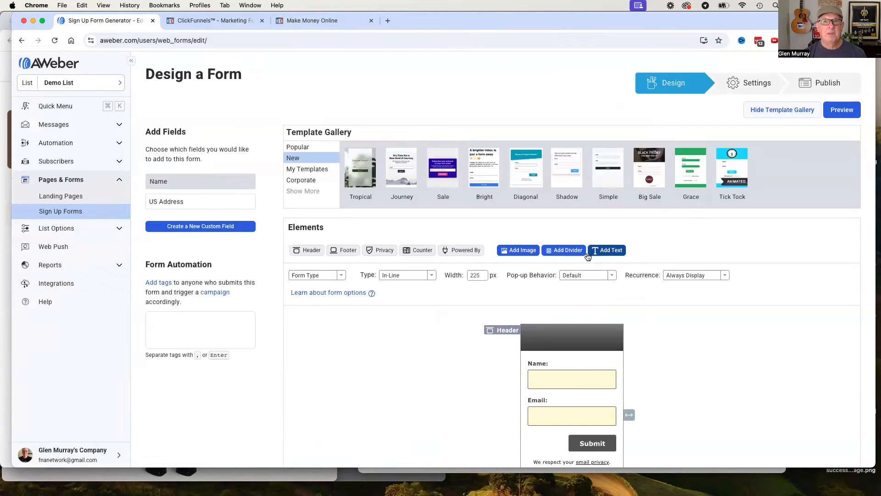
# Delete the header, the email privacy line and the Powered by AWeber line from the form.
pyautogui.scroll(-1, 620, 325)
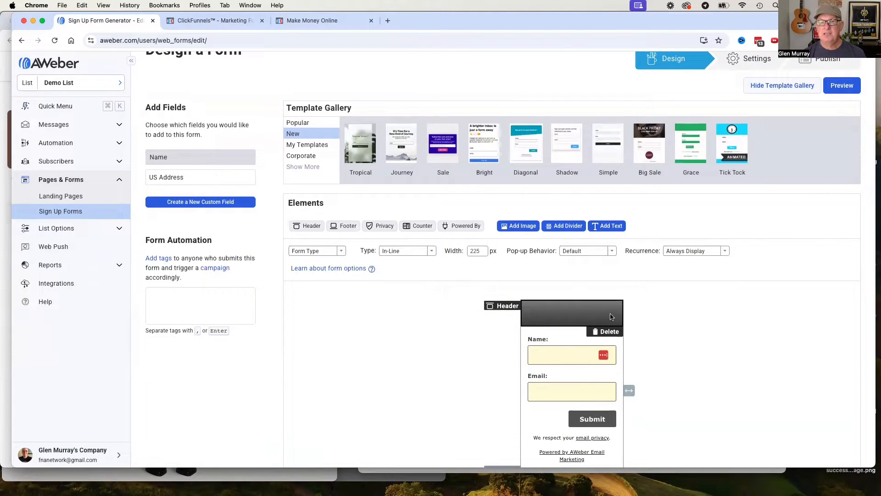
pyautogui.click(609, 331)
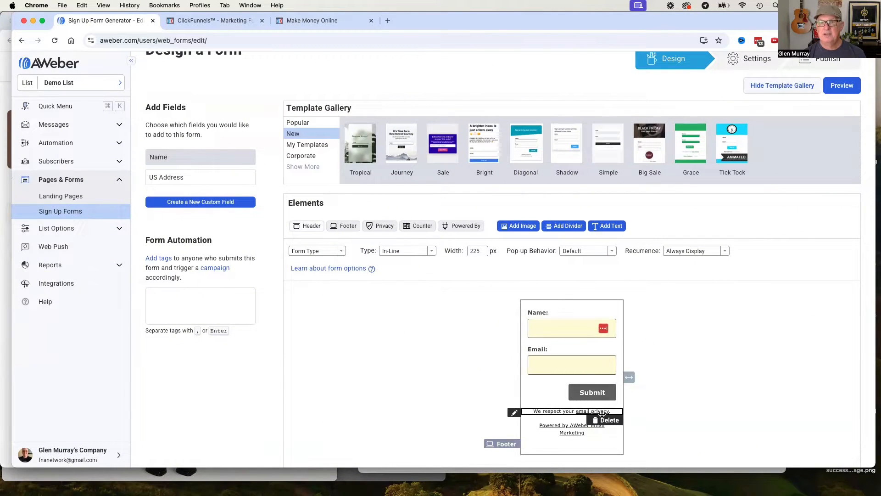
pyautogui.click(610, 419)
pyautogui.click(608, 431)
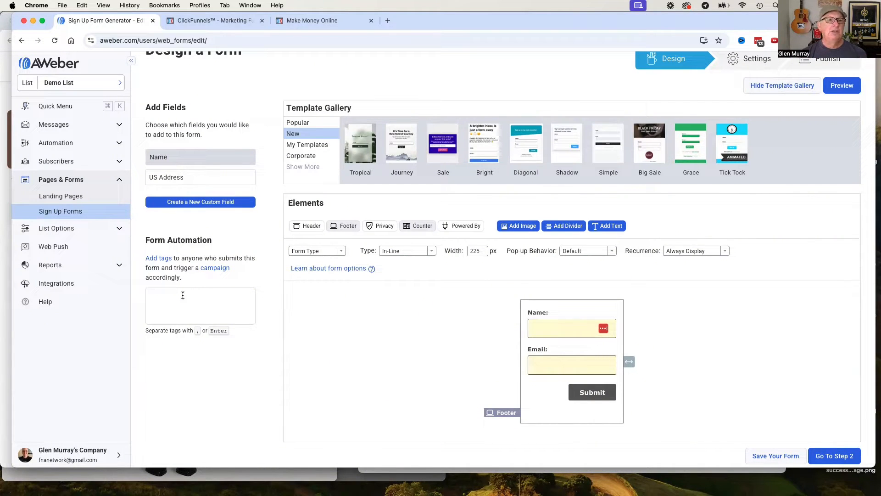
# Add the tag demo1 to the form automation and save the form.
pyautogui.write('demo')
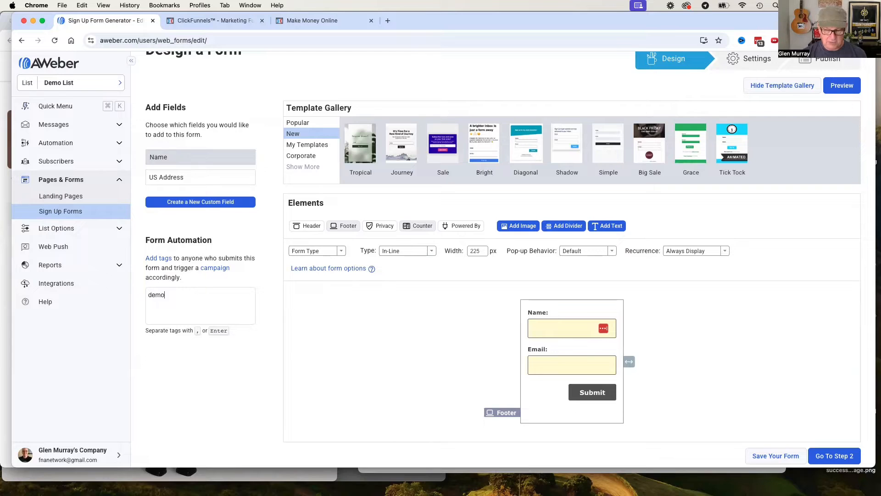
pyautogui.write('1')
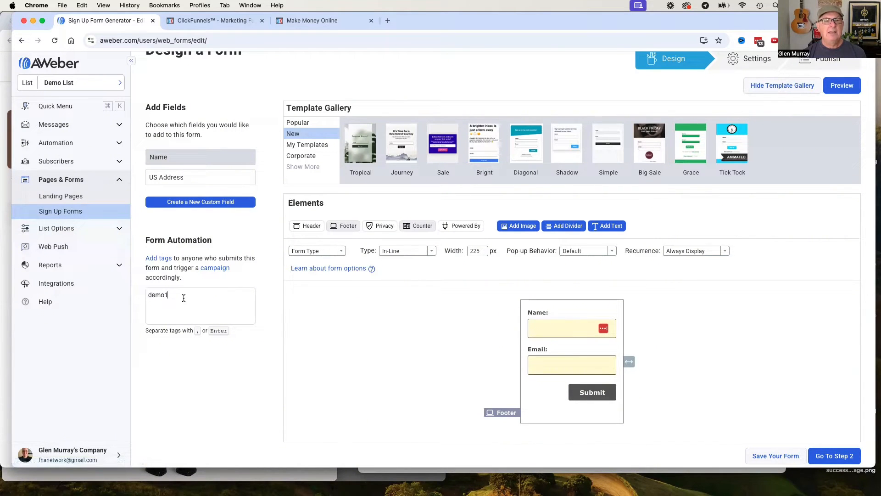
pyautogui.press('Return')
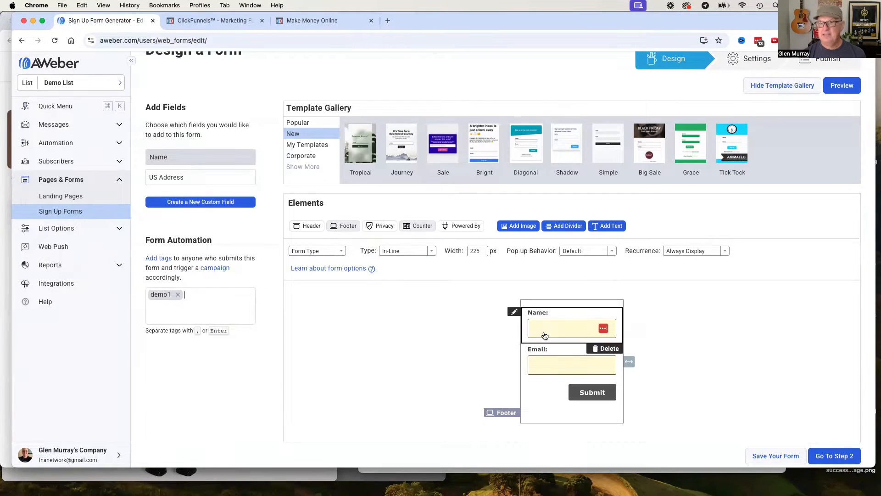
pyautogui.click(774, 456)
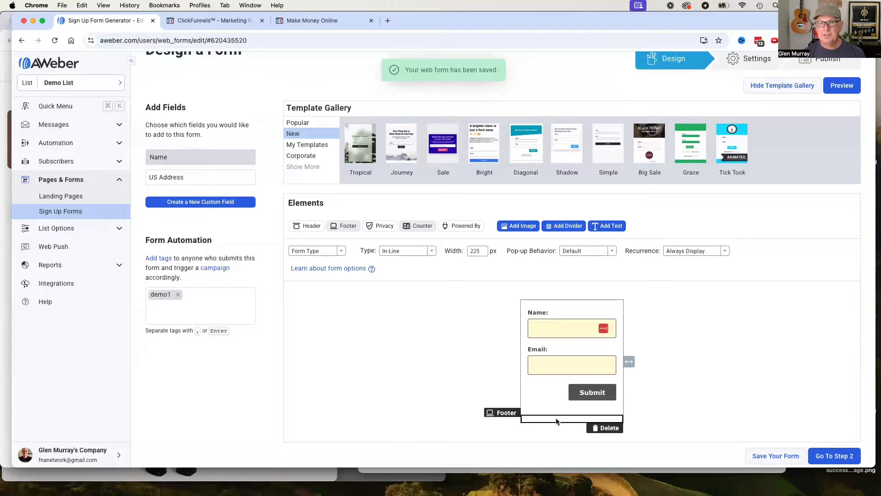
# Delete the footer from the form, save it again and proceed to the form settings.
pyautogui.click(610, 428)
pyautogui.click(767, 450)
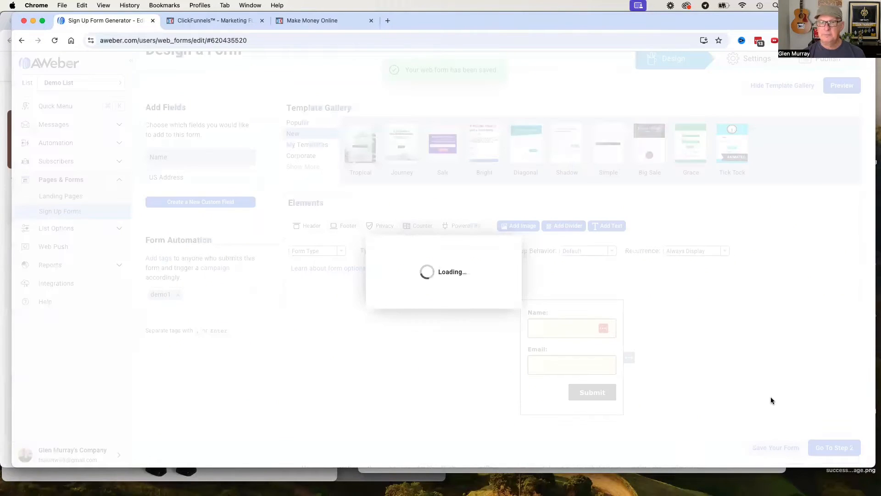
pyautogui.click(832, 447)
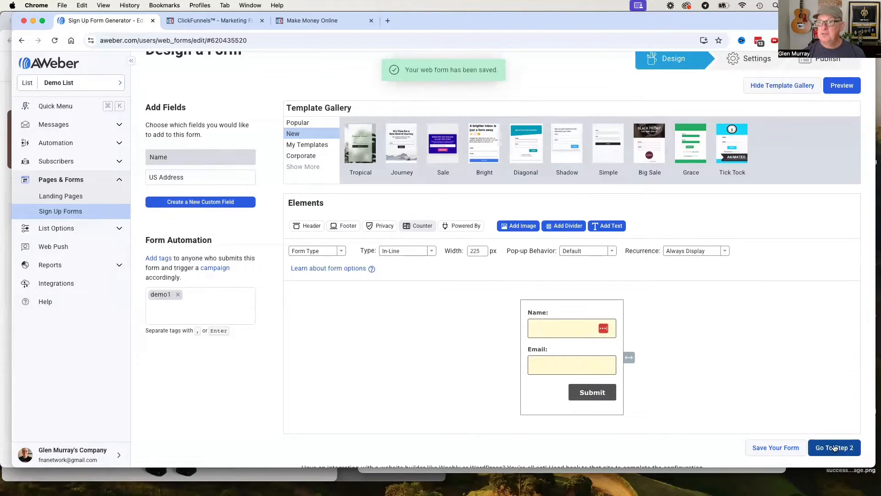
# Rename the sign up form as demo1.
pyautogui.scroll(-1, 609, 324)
pyautogui.scroll(1, 609, 324)
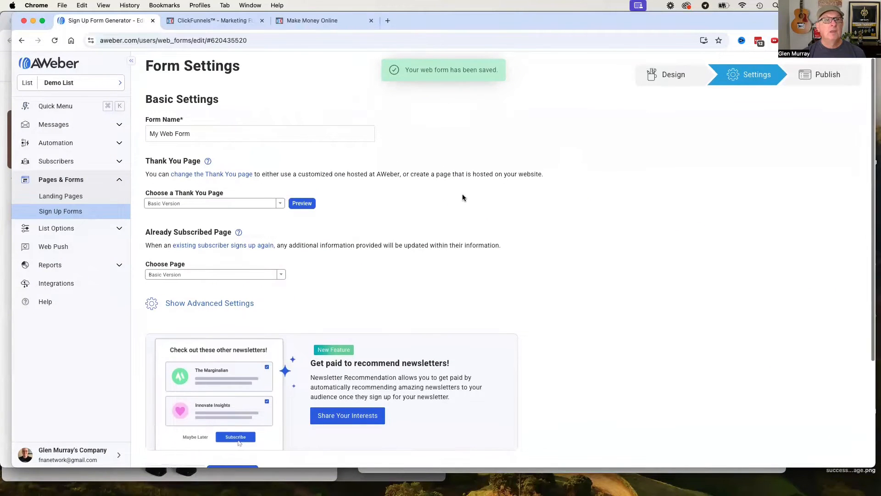
pyautogui.tripleClick(198, 132)
pyautogui.write('demo')
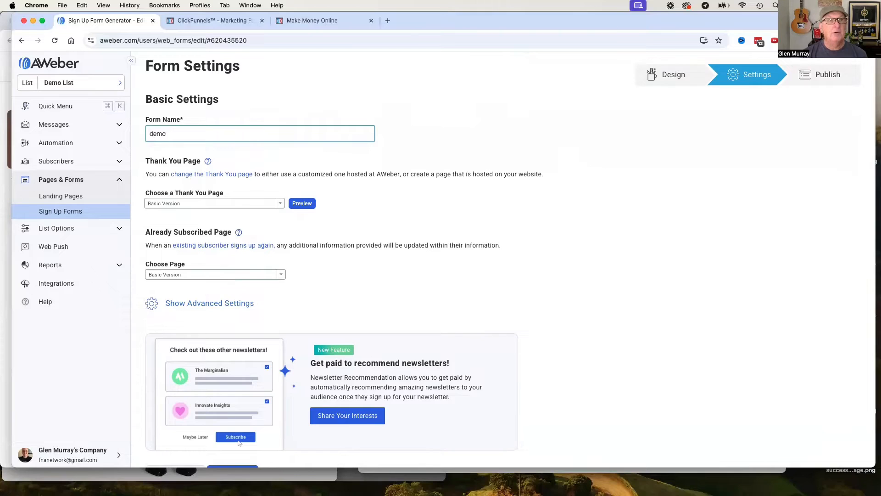
pyautogui.write('a')
pyautogui.press('BackSpace')
pyautogui.write('1')
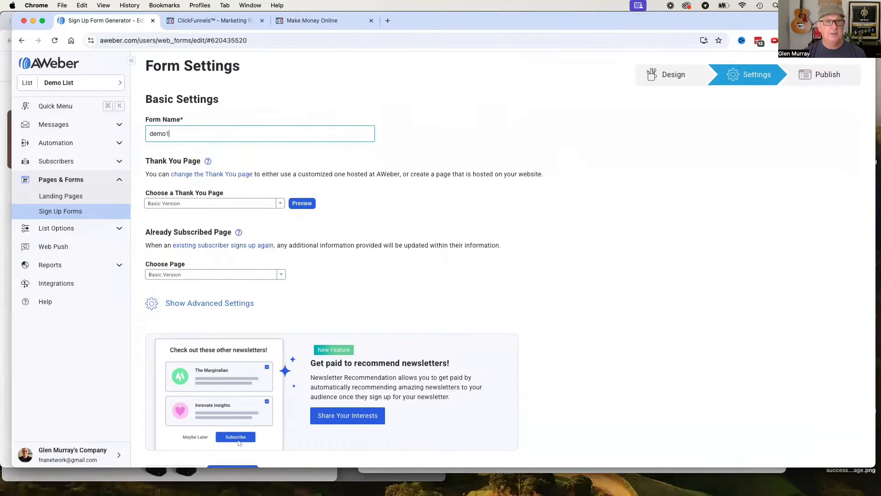
pyautogui.click(227, 202)
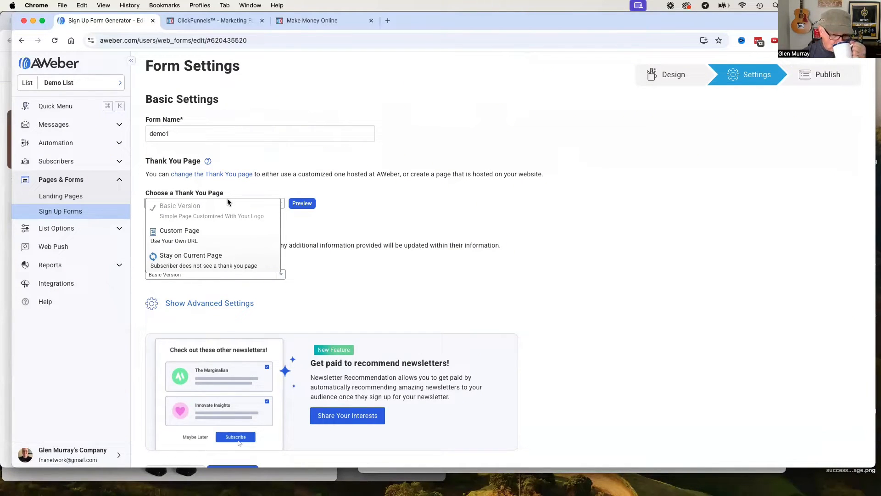
pyautogui.click(227, 203)
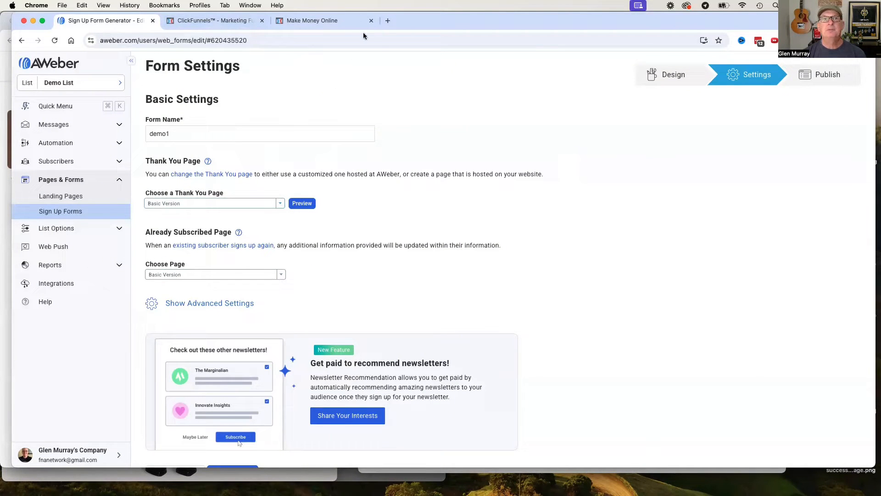
pyautogui.doubleClick(442, 112)
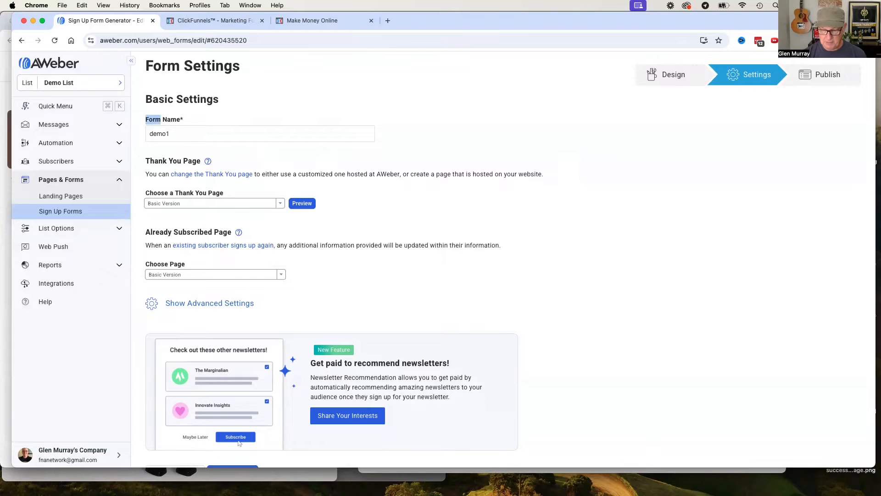
pyautogui.press('F11')
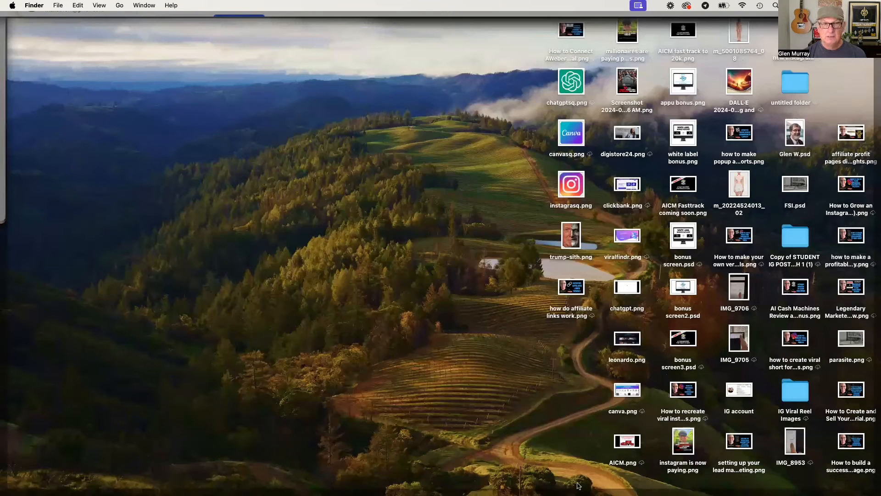
pyautogui.click(455, 387)
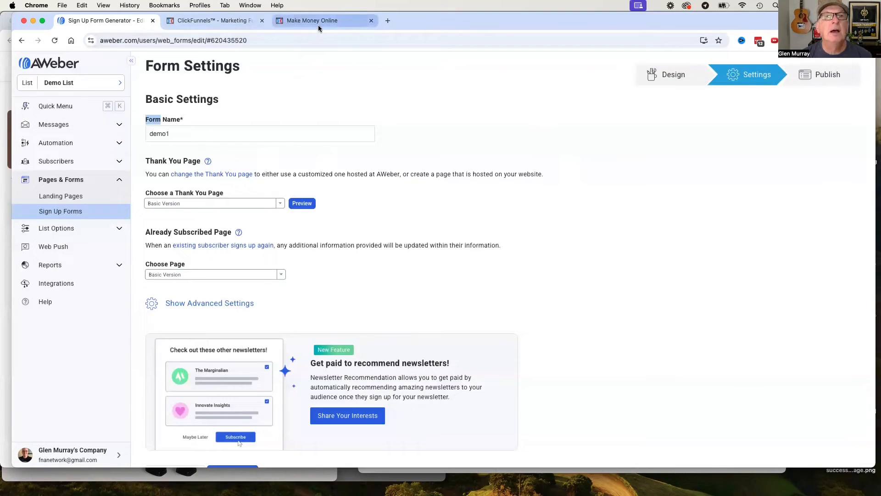
pyautogui.click(214, 204)
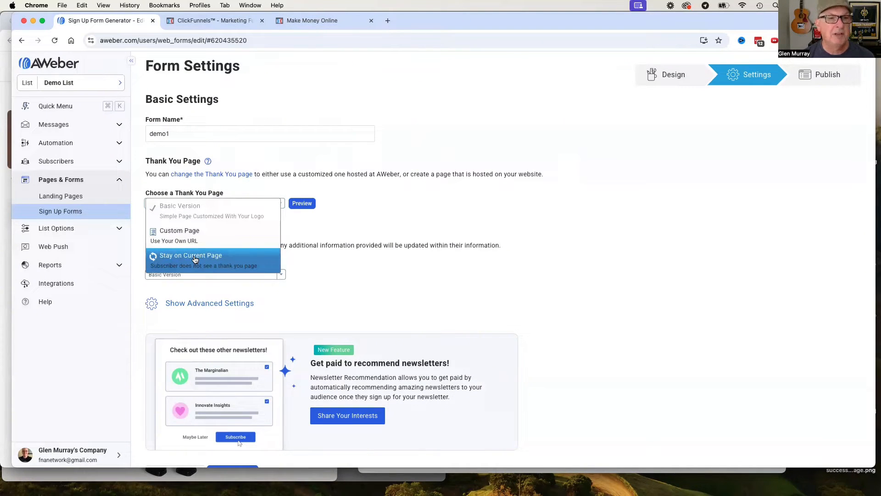
pyautogui.click(186, 234)
pyautogui.click(197, 227)
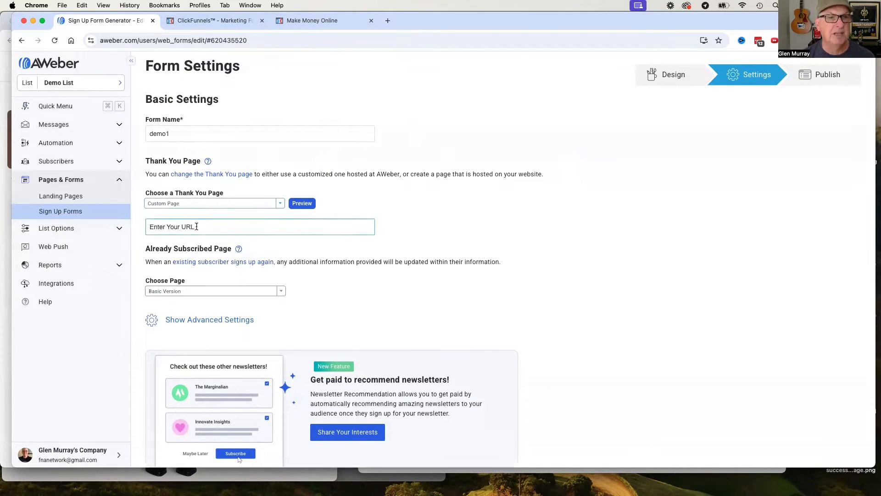
pyautogui.write('https://affiliateprofitpages.com')
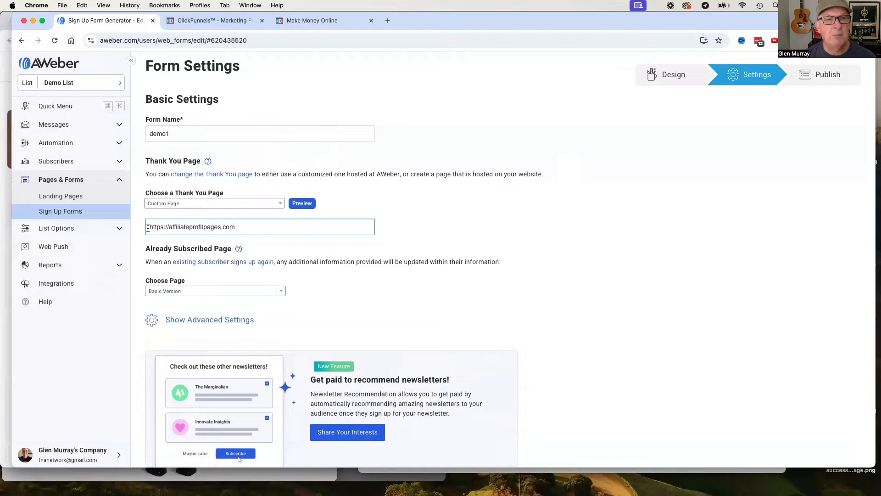
pyautogui.moveTo(148, 228); pyautogui.dragTo(169, 225)
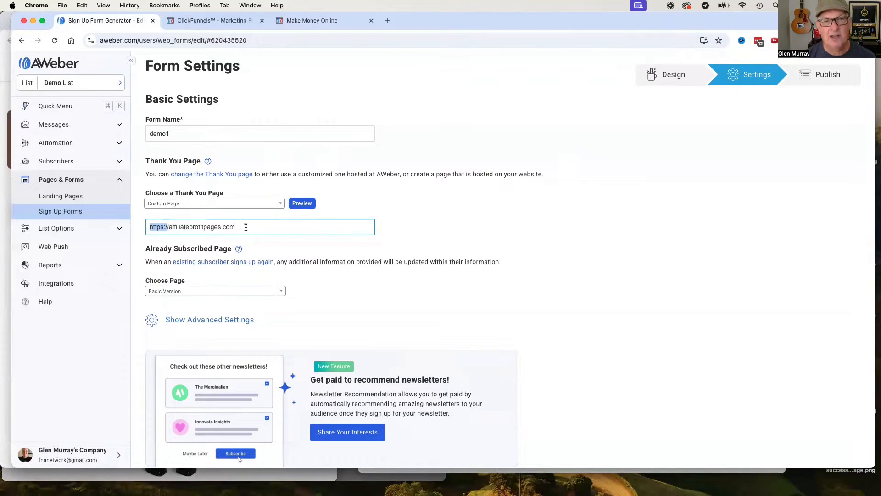
pyautogui.moveTo(193, 228); pyautogui.dragTo(145, 228)
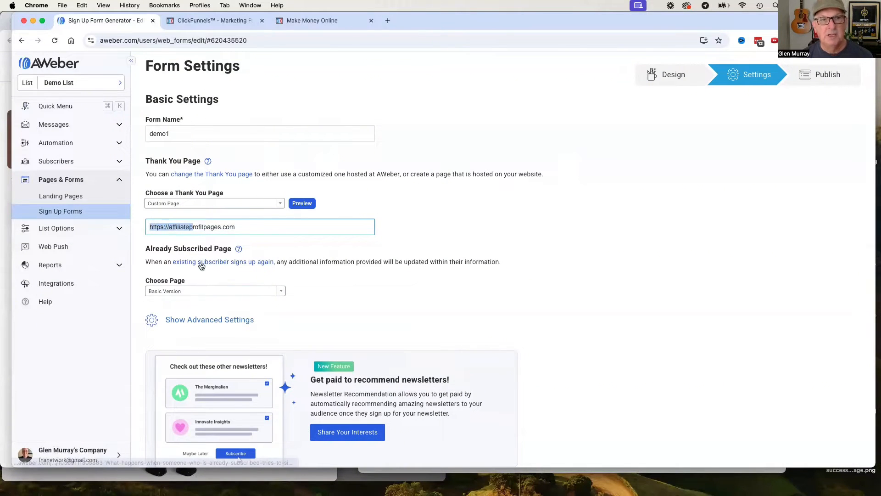
pyautogui.tripleClick(248, 229)
pyautogui.press('super+c')
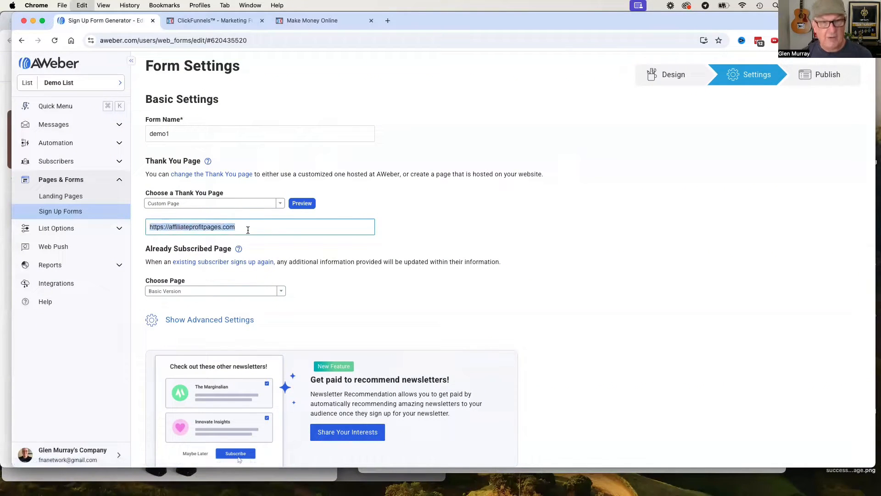
pyautogui.click(281, 291)
pyautogui.click(192, 324)
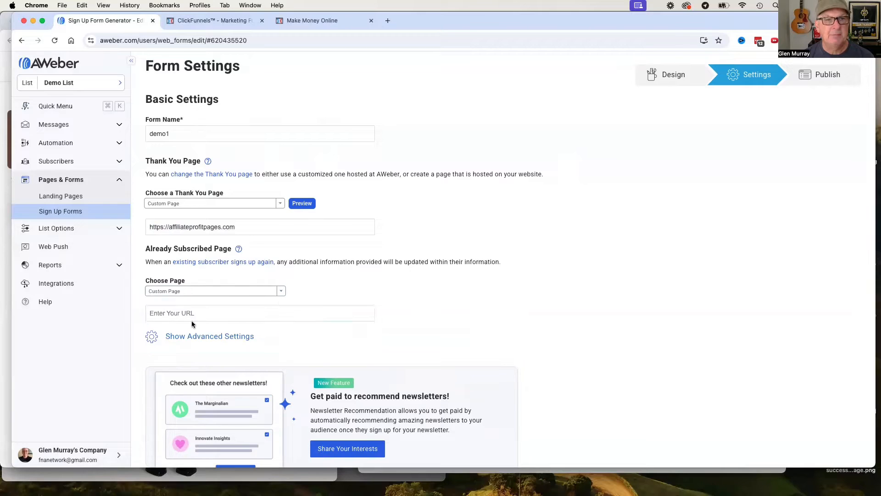
pyautogui.write('https://')
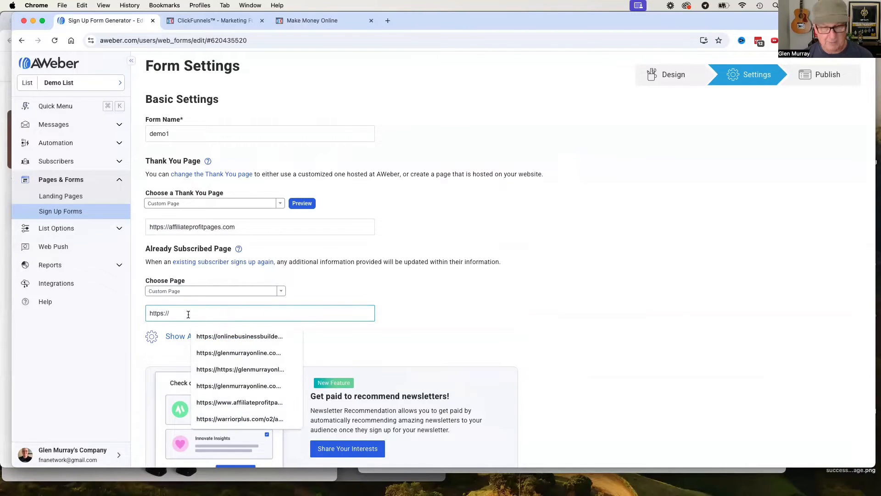
pyautogui.press('super+v')
pyautogui.click(447, 288)
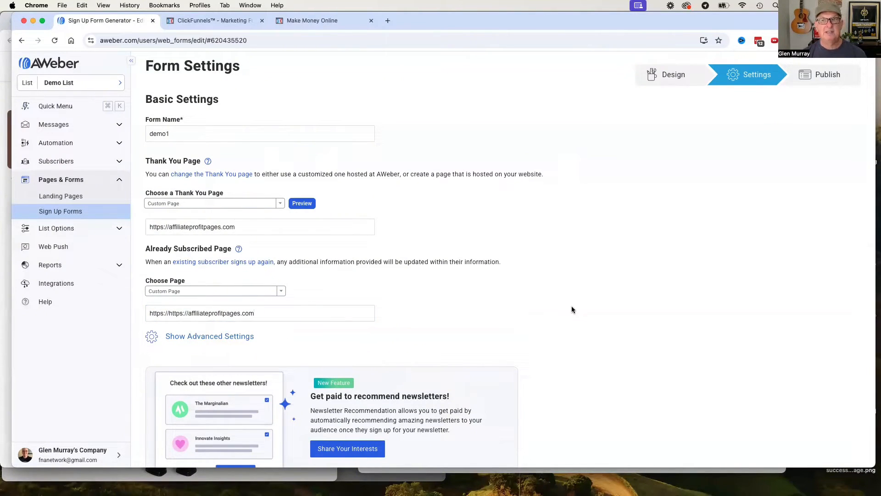
# Save the form settings and proceed to the publishing step.
pyautogui.scroll(-2, 572, 310)
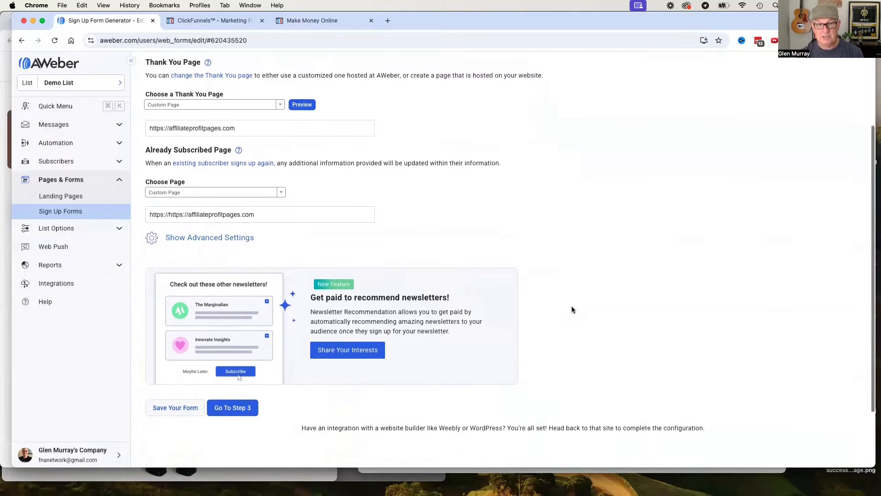
pyautogui.scroll(5, 571, 309)
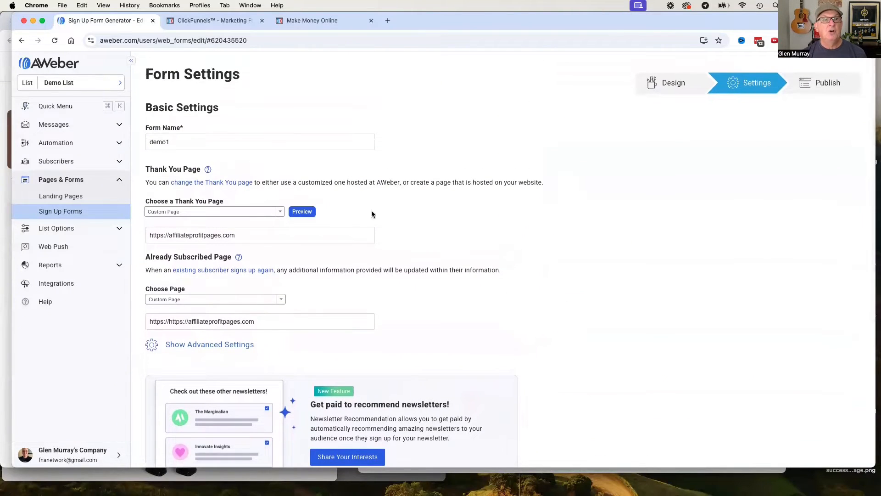
pyautogui.scroll(-4, 284, 264)
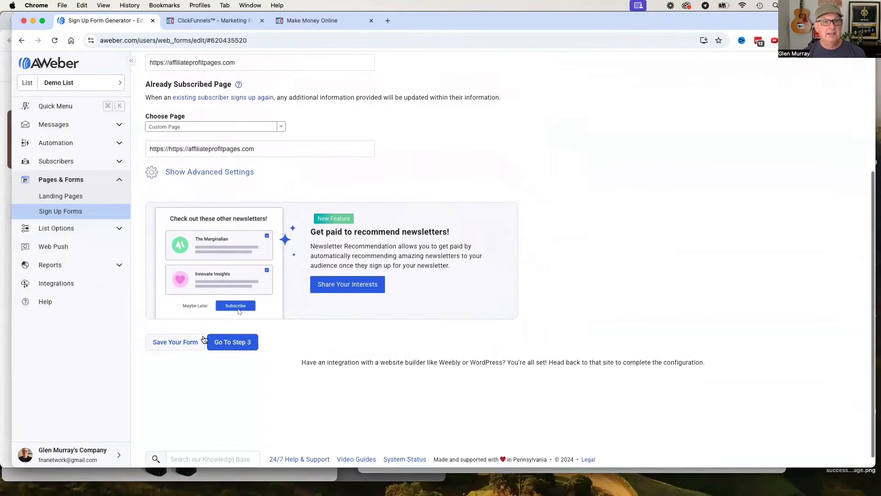
pyautogui.click(175, 342)
pyautogui.click(233, 342)
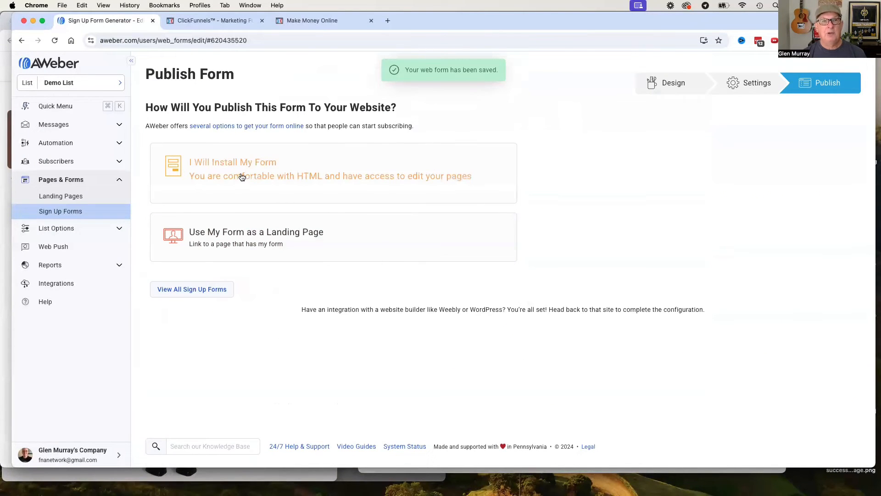
# Choose to install the form yourself using the Raw HTML Version, without the beautiful form styles.
pyautogui.click(242, 177)
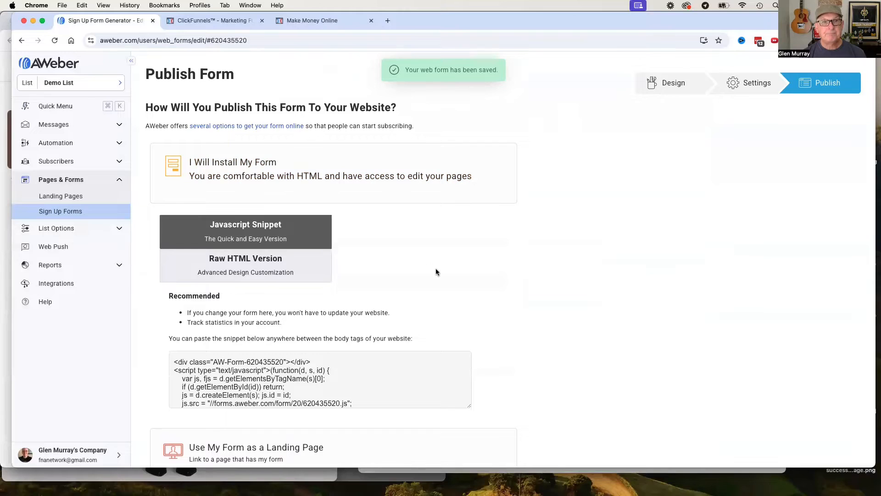
pyautogui.click(229, 261)
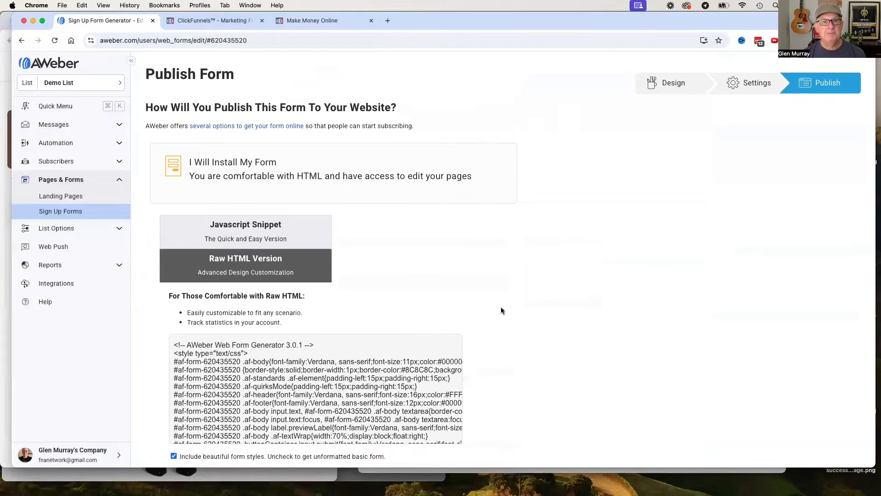
pyautogui.scroll(-5, 501, 306)
pyautogui.click(174, 337)
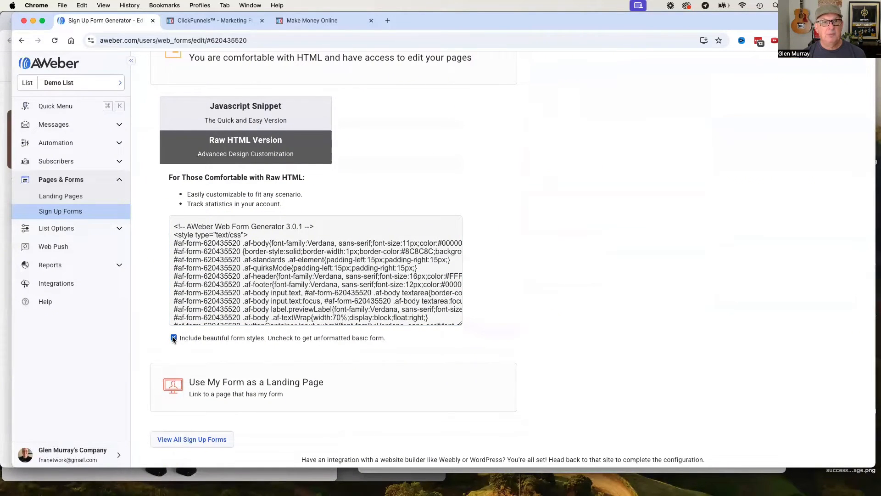
# Select the raw HTML code from the opening form tag through the closing form tag, leaving out the generator comments.
pyautogui.scroll(-5, 417, 306)
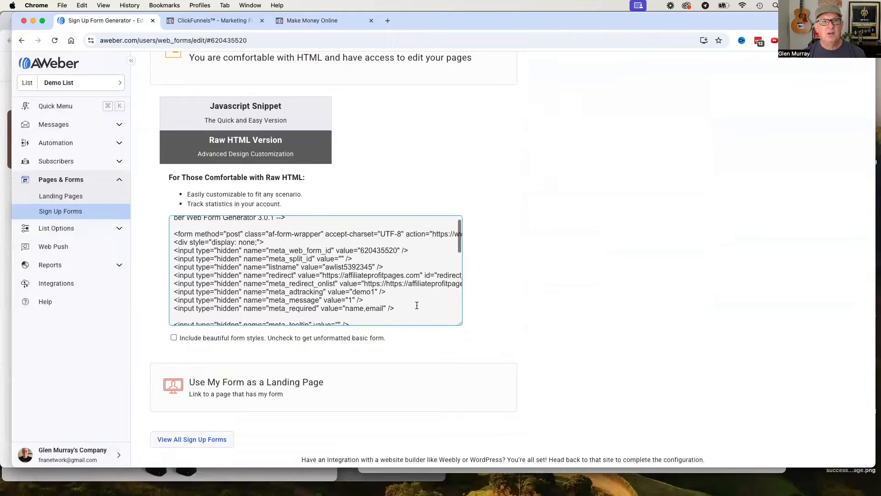
pyautogui.scroll(5, 417, 304)
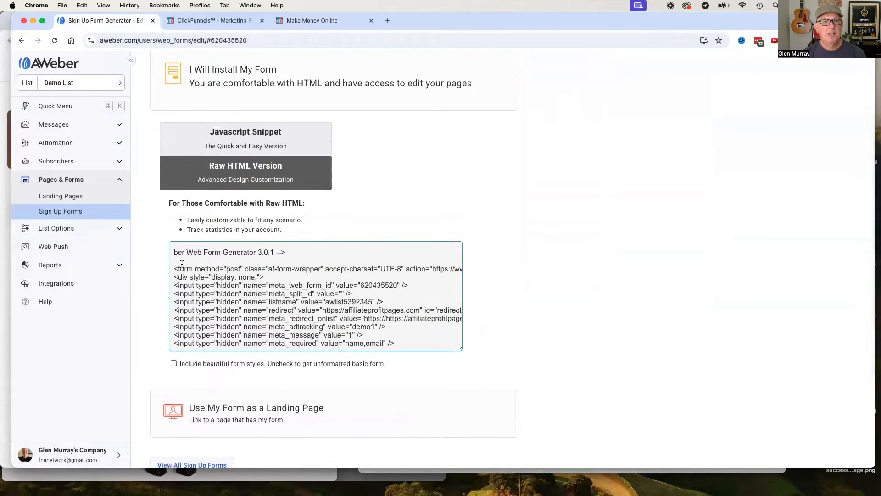
pyautogui.moveTo(174, 252); pyautogui.dragTo(200, 269)
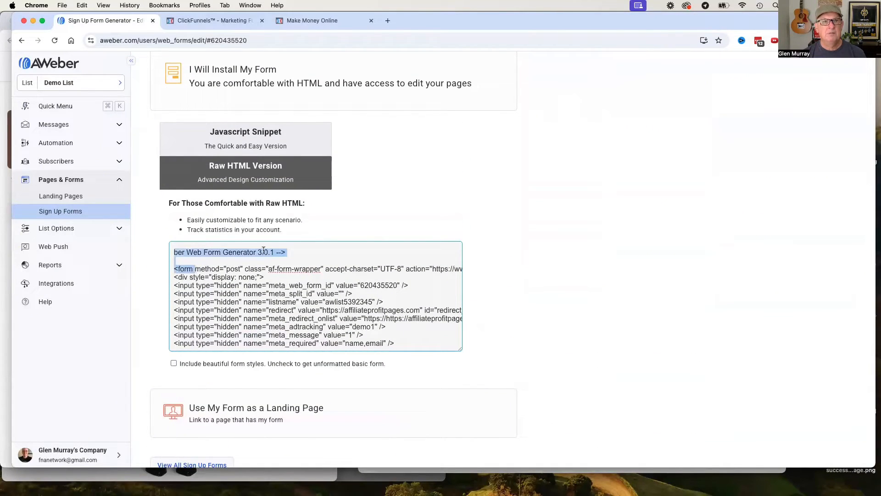
pyautogui.click(294, 248)
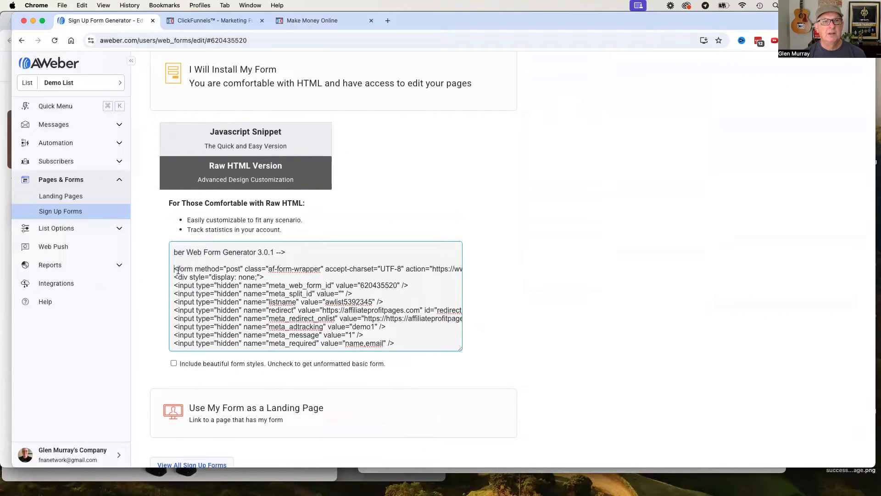
pyautogui.scroll(-10, 239, 276)
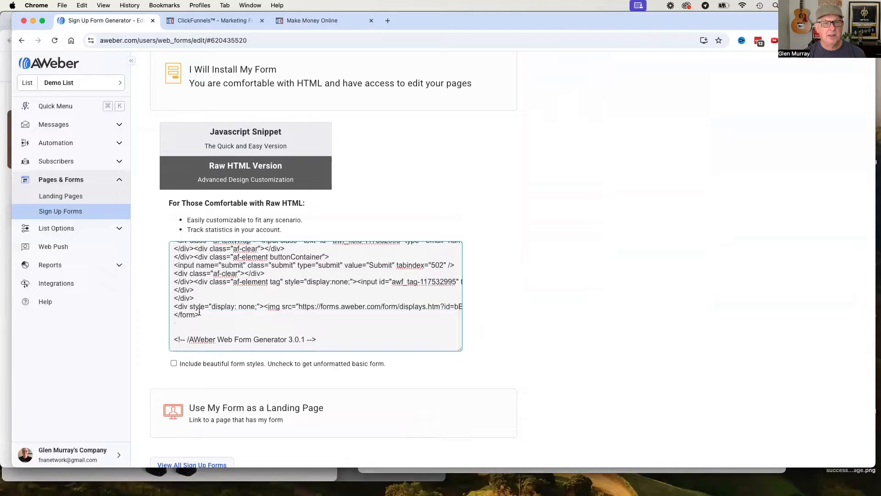
pyautogui.keyDown('shift'); pyautogui.click(200, 312); pyautogui.keyUp('shift')
pyautogui.scroll(15, 271, 314)
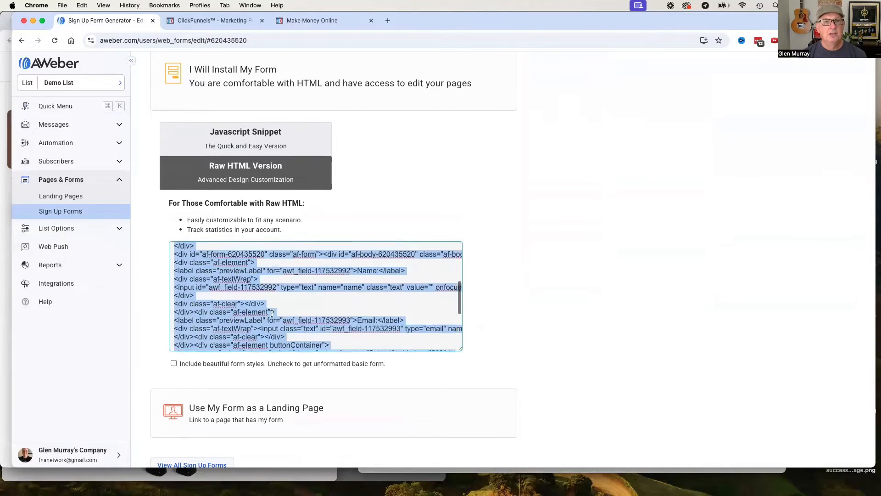
pyautogui.scroll(-10, 272, 315)
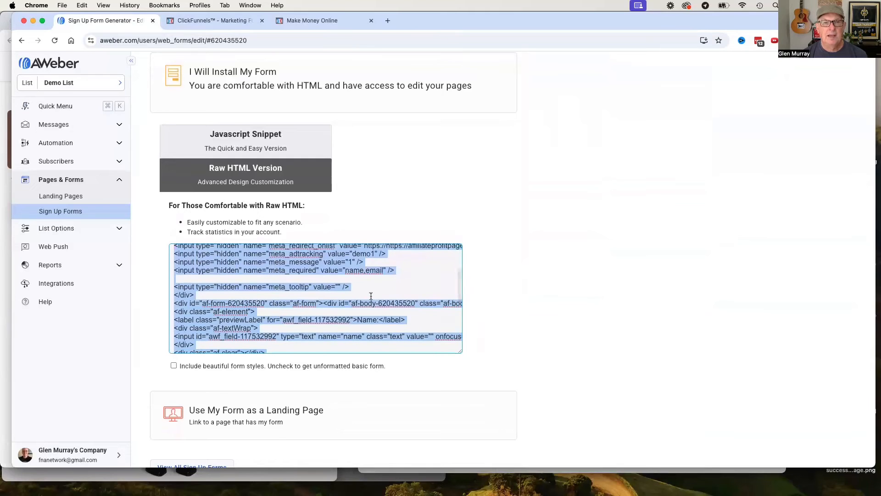
# Examine the hidden fields in the raw HTML code for the list name, redirect URLs and ad tracking value.
pyautogui.click(410, 290)
pyautogui.scroll(3, 412, 292)
pyautogui.scroll(2, 412, 292)
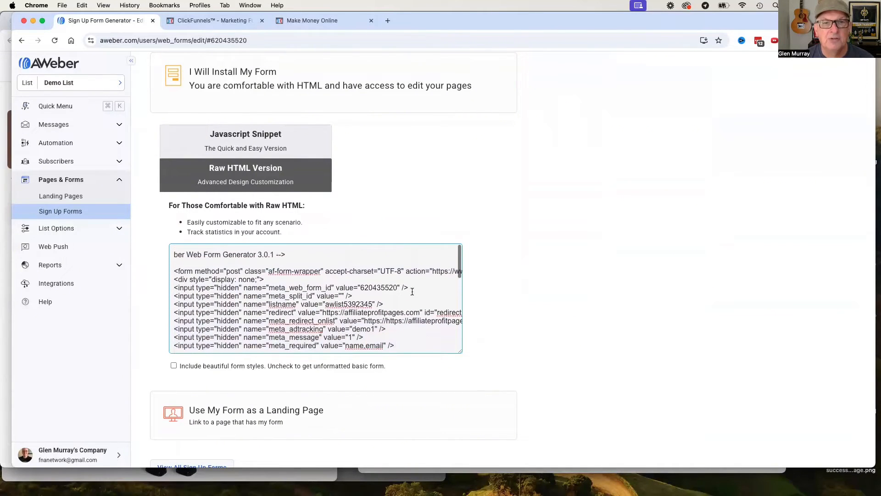
pyautogui.moveTo(373, 304); pyautogui.dragTo(331, 304)
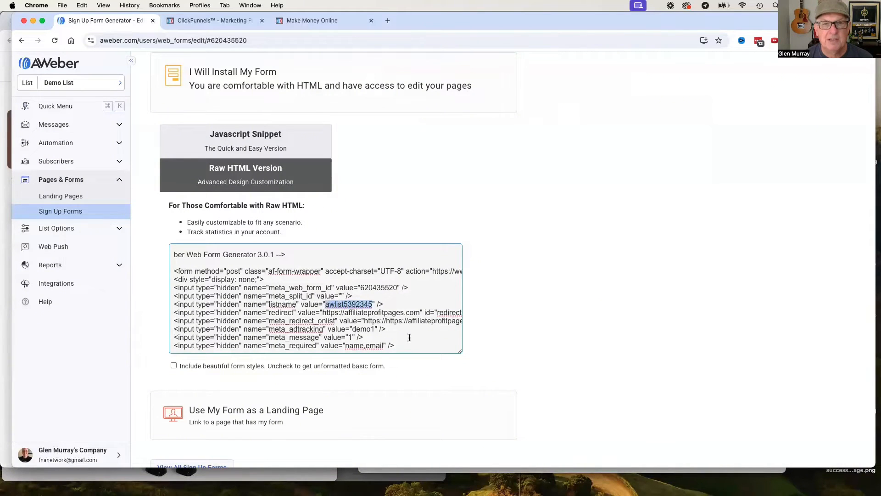
pyautogui.scroll(-1, 410, 338)
pyautogui.click(419, 306)
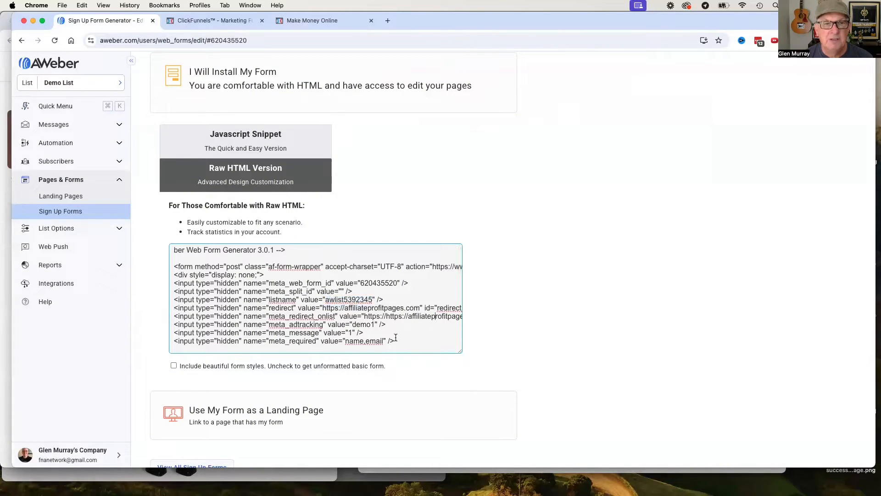
pyautogui.scroll(-2, 378, 330)
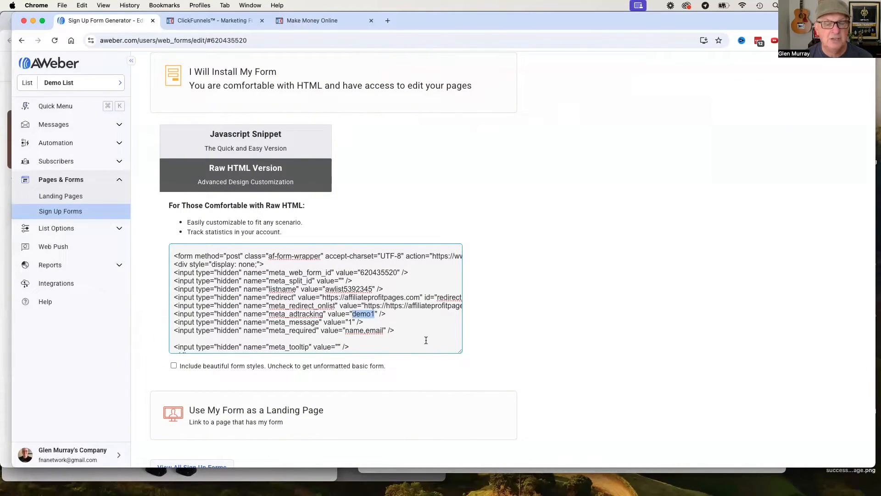
pyautogui.scroll(-3, 425, 341)
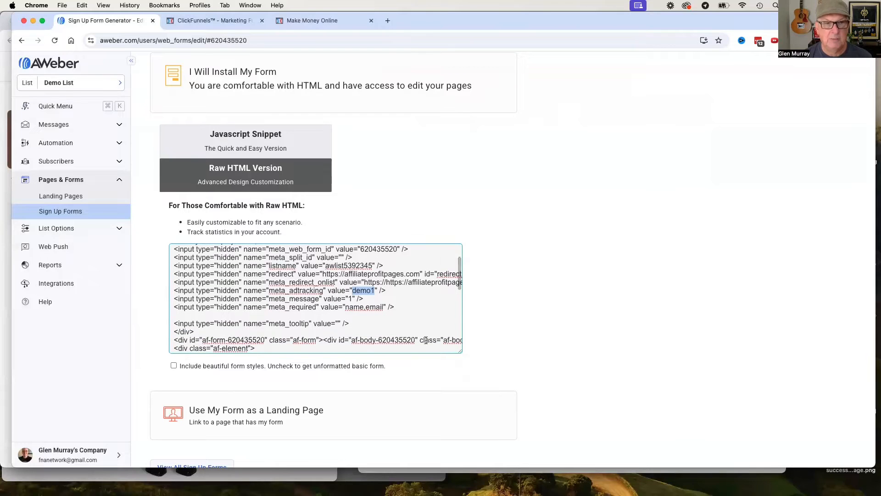
# Examine the end of the raw HTML code for the hidden tag element and its value.
pyautogui.scroll(-10, 426, 340)
pyautogui.scroll(-5, 363, 332)
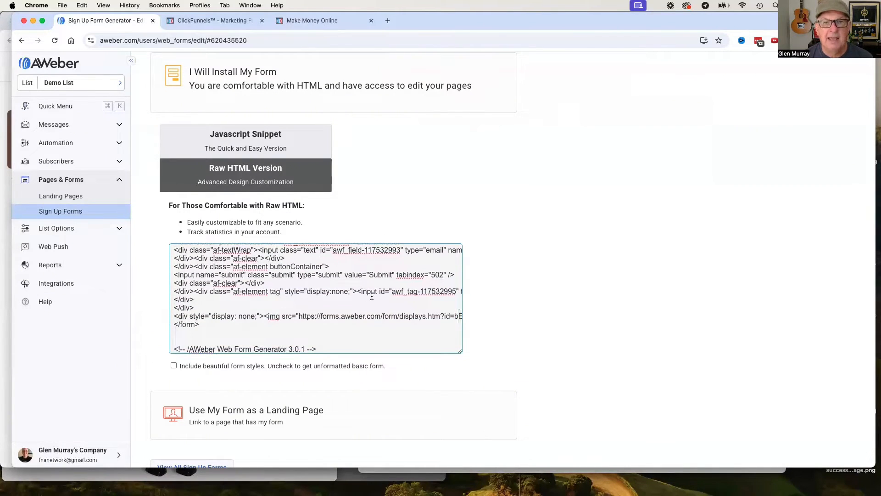
pyautogui.scroll(1, 339, 323)
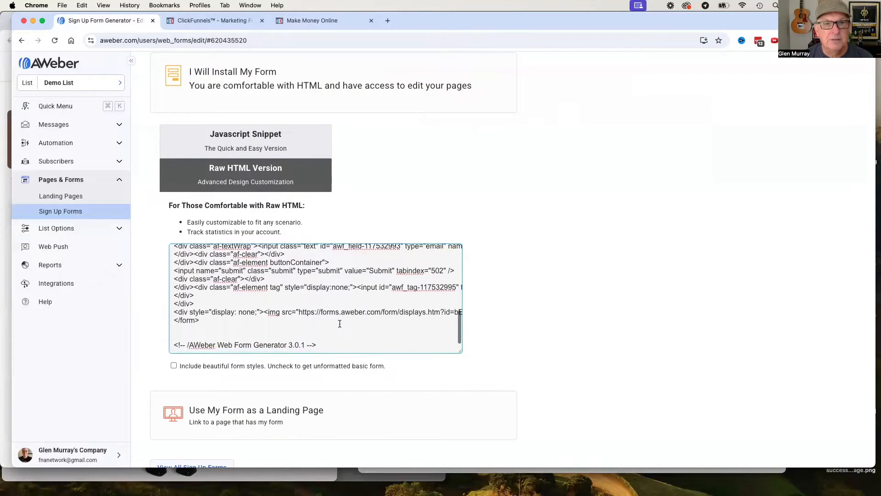
pyautogui.scroll(-1, 345, 310)
pyautogui.scroll(3, 321, 306)
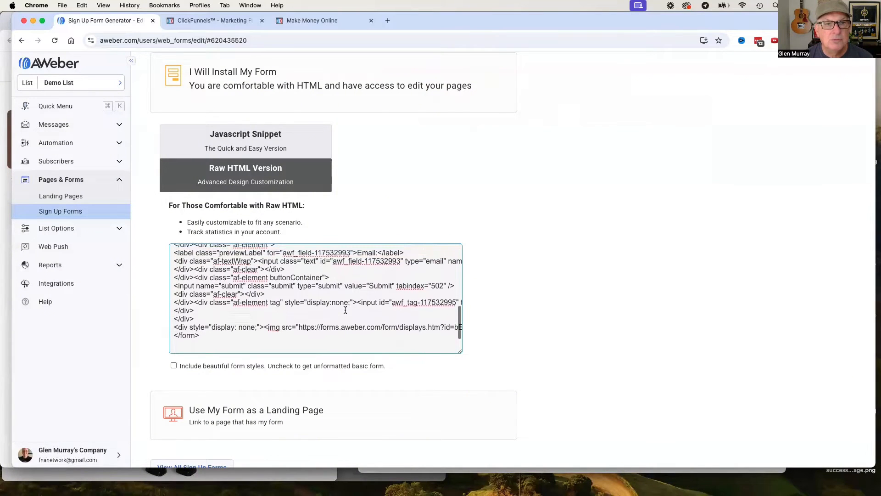
pyautogui.scroll(2, 323, 300)
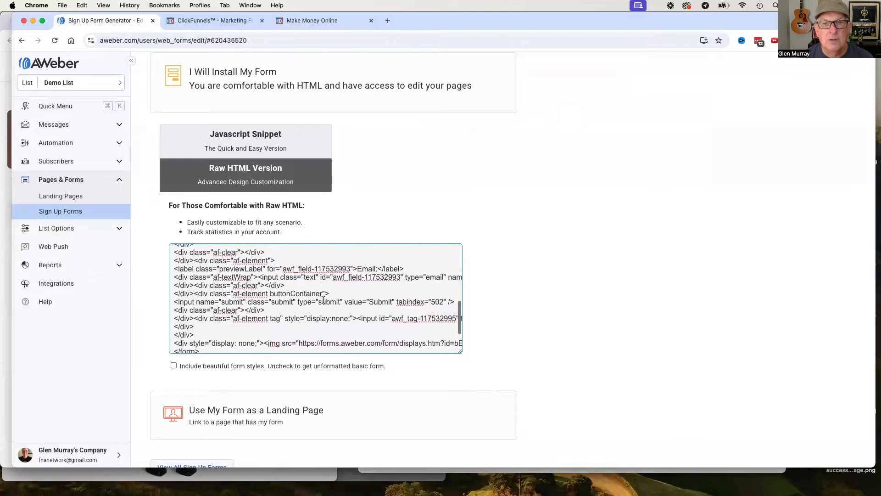
pyautogui.scroll(-2, 294, 316)
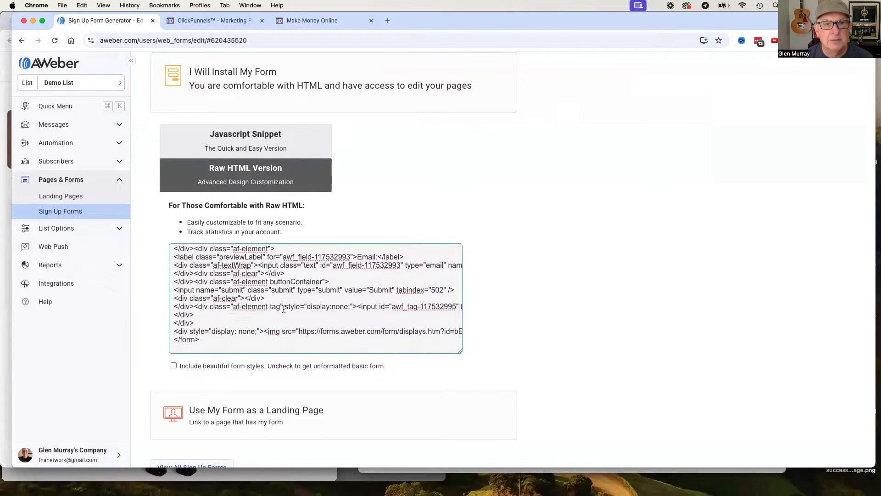
pyautogui.hscroll(8, 379, 315)
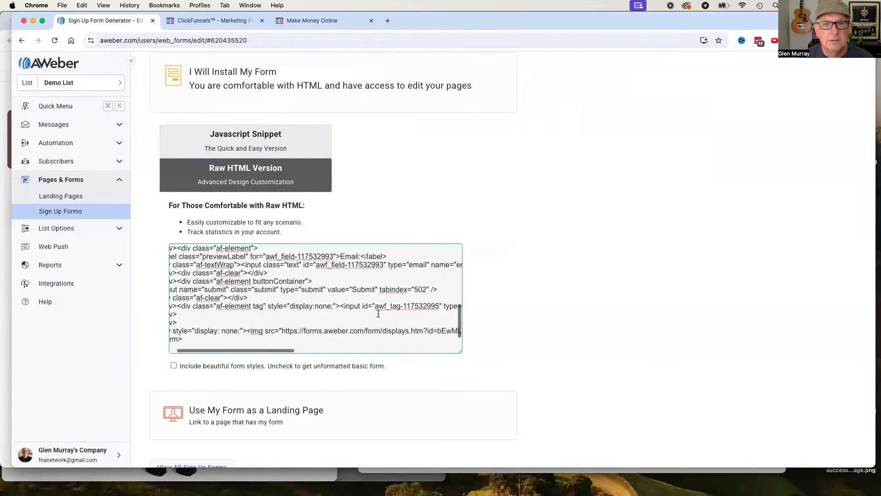
pyautogui.hscroll(4, 383, 312)
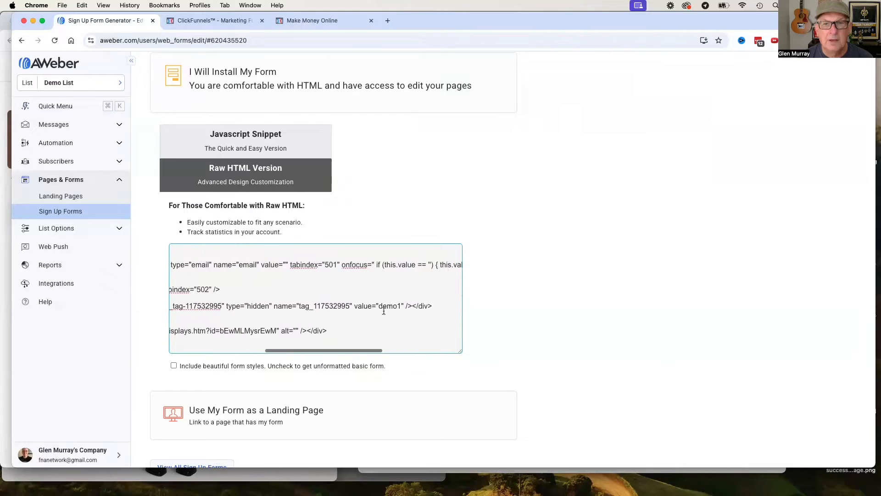
# Copy the raw HTML code from the opening form tag through the closing form tag, without the generator comments.
pyautogui.moveTo(382, 306); pyautogui.dragTo(360, 303)
pyautogui.hscroll(-10, 349, 306)
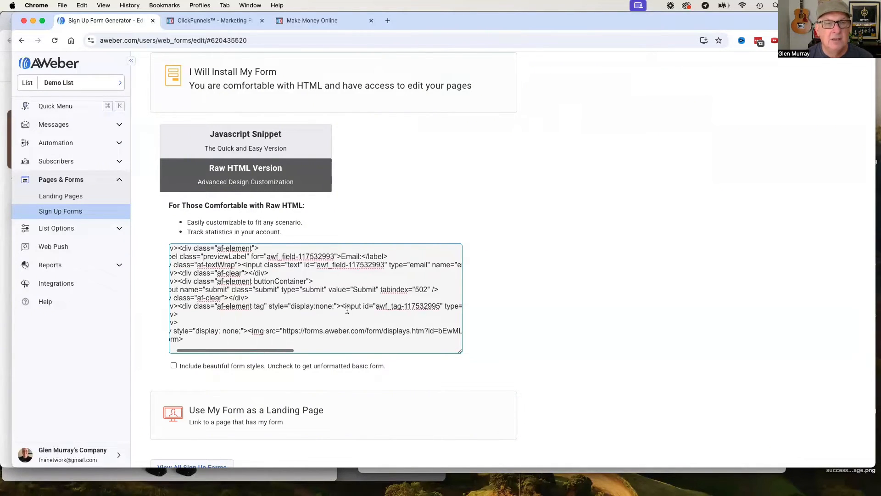
pyautogui.hscroll(8, 427, 311)
pyautogui.hscroll(-8, 429, 310)
pyautogui.scroll(10, 429, 309)
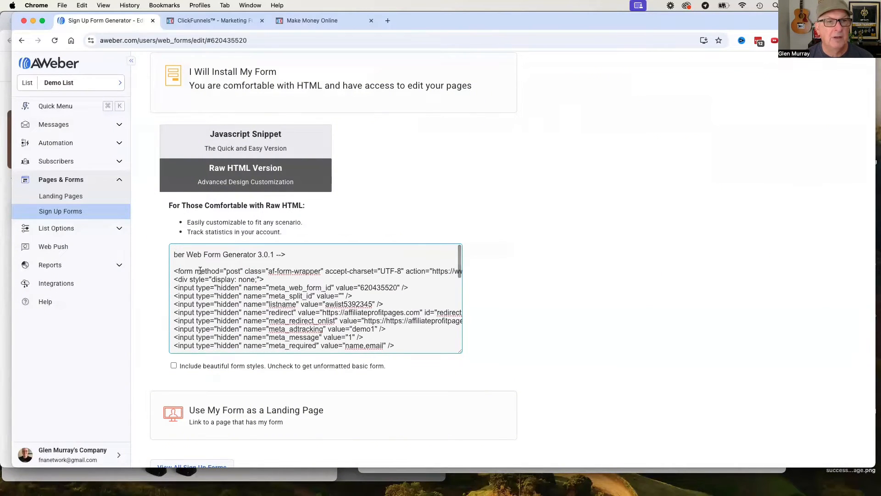
pyautogui.moveTo(174, 272); pyautogui.dragTo(176, 294)
pyautogui.scroll(-10, 250, 317)
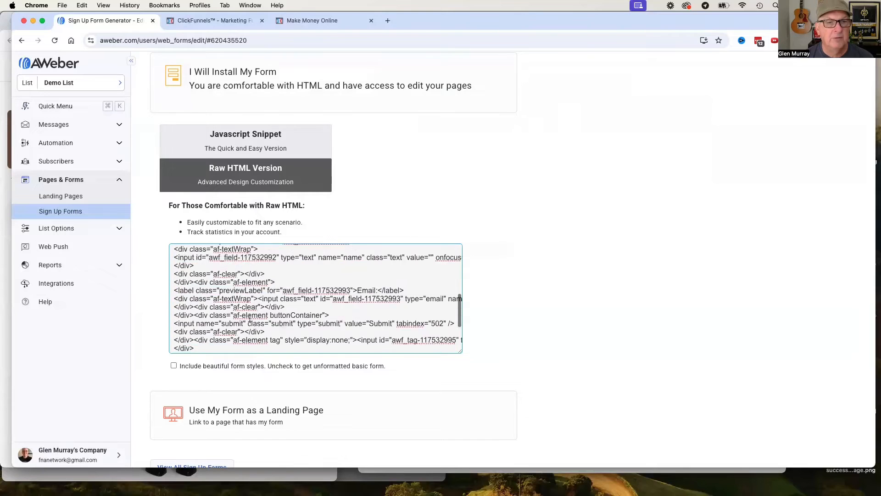
pyautogui.keyDown('shift'); pyautogui.click(204, 317); pyautogui.keyUp('shift')
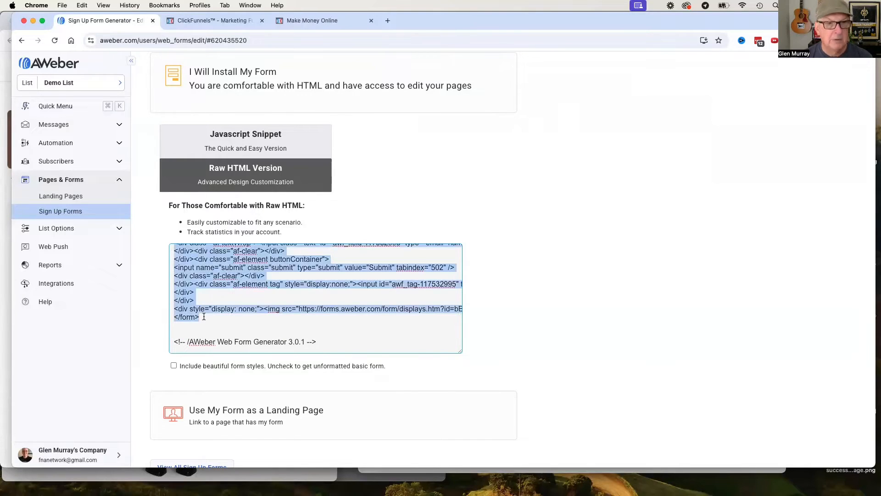
# Switch to ClickFunnels, open the demo step's Control page in the editor and open its email integration settings.
pyautogui.click(207, 21)
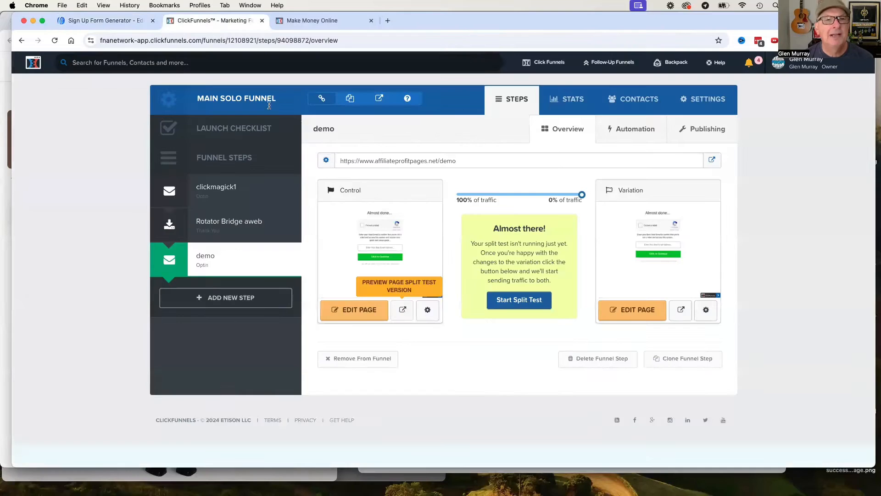
pyautogui.click(356, 310)
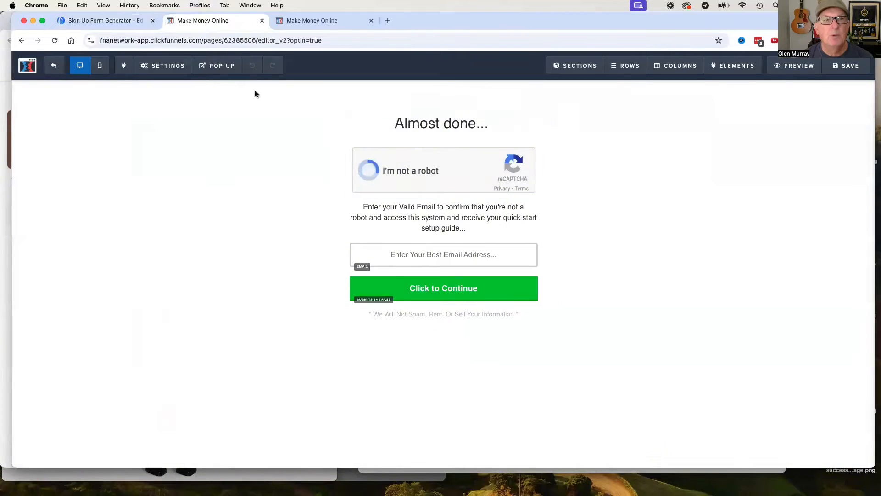
pyautogui.click(165, 66)
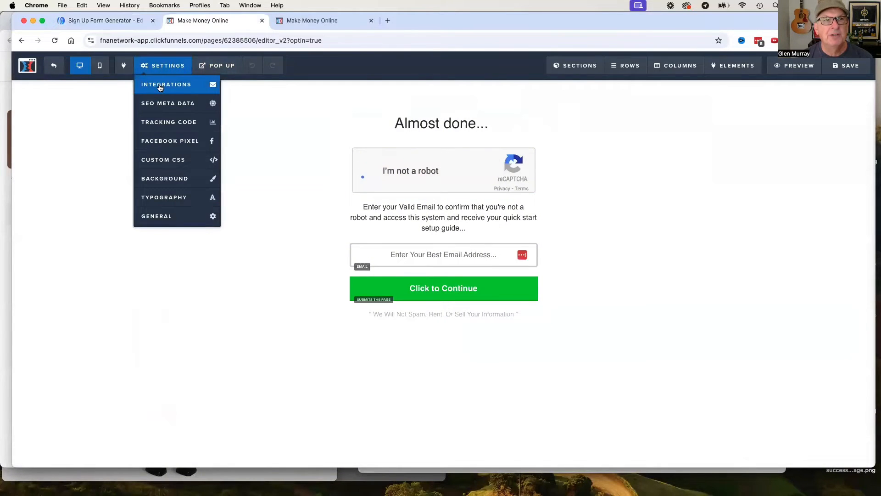
pyautogui.click(163, 84)
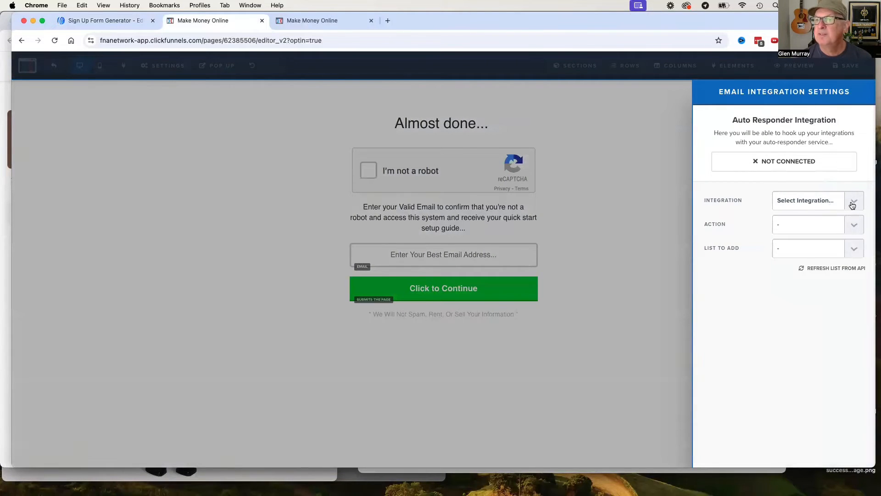
# Set the integration to demo test (Html Form) and the action to integrating an existing form.
pyautogui.click(852, 201)
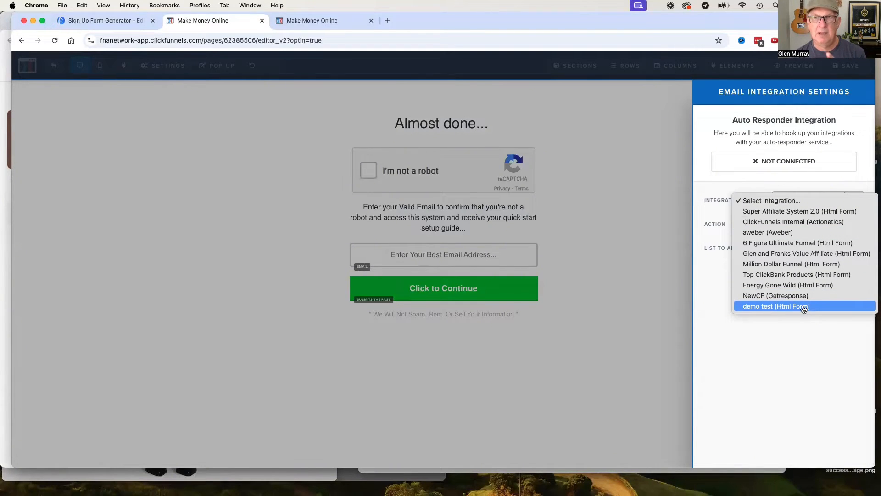
pyautogui.click(778, 308)
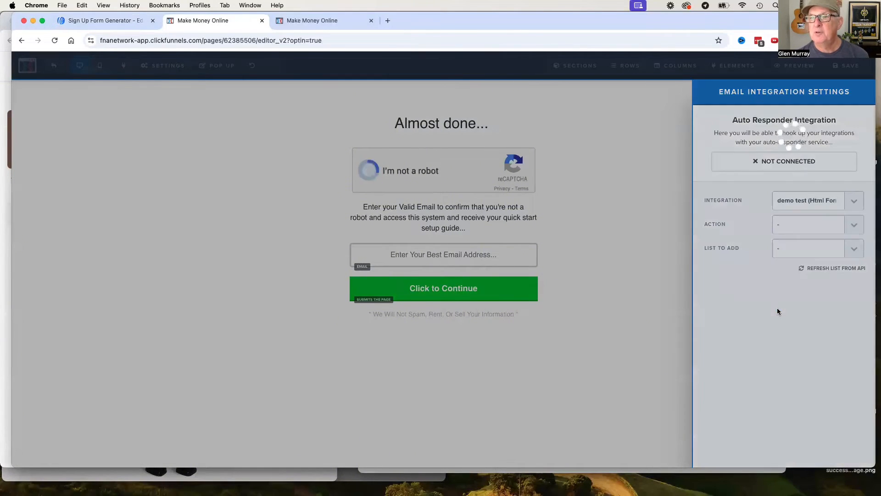
pyautogui.click(852, 228)
pyautogui.click(807, 235)
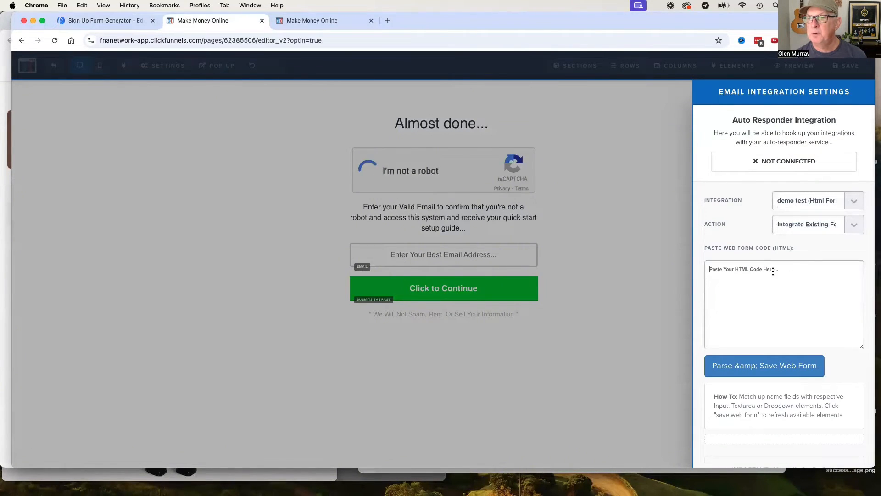
# Paste the copied AWeber code as the web form code, then parse and save the web form.
pyautogui.press('super+v')
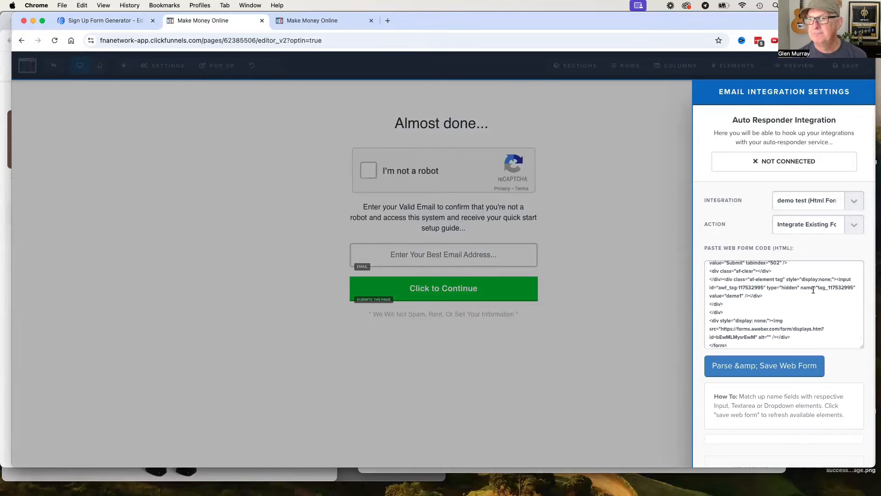
pyautogui.click(765, 370)
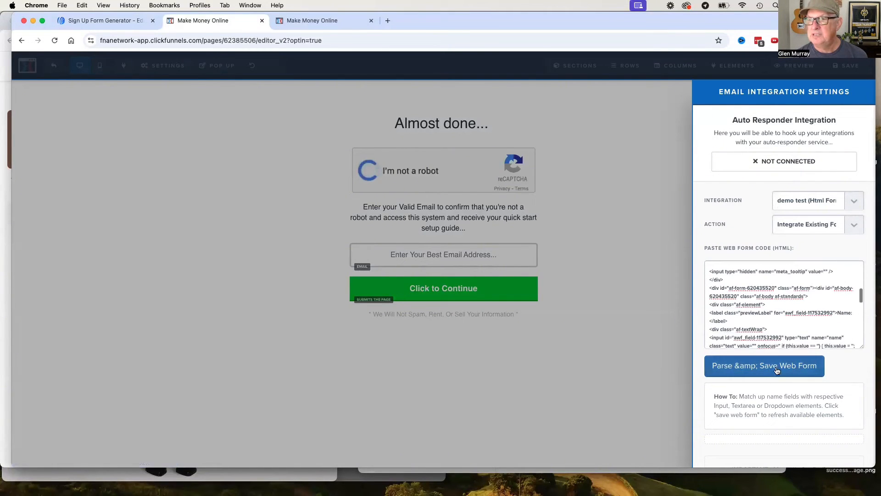
pyautogui.scroll(-2, 817, 345)
pyautogui.scroll(-2, 817, 346)
pyautogui.scroll(-3, 806, 397)
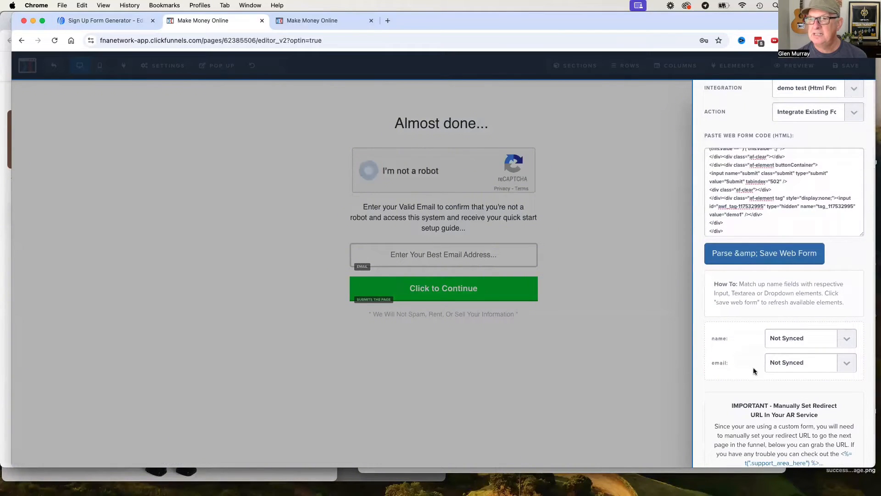
# Sync the web form's email field with the page's email input and check the sync choices for the name field.
pyautogui.click(845, 339)
pyautogui.click(827, 362)
pyautogui.click(801, 374)
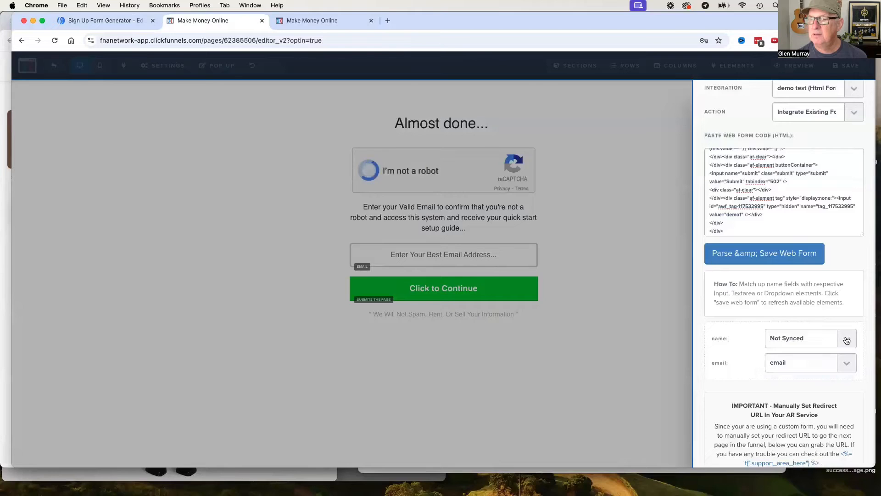
pyautogui.click(844, 340)
pyautogui.click(815, 342)
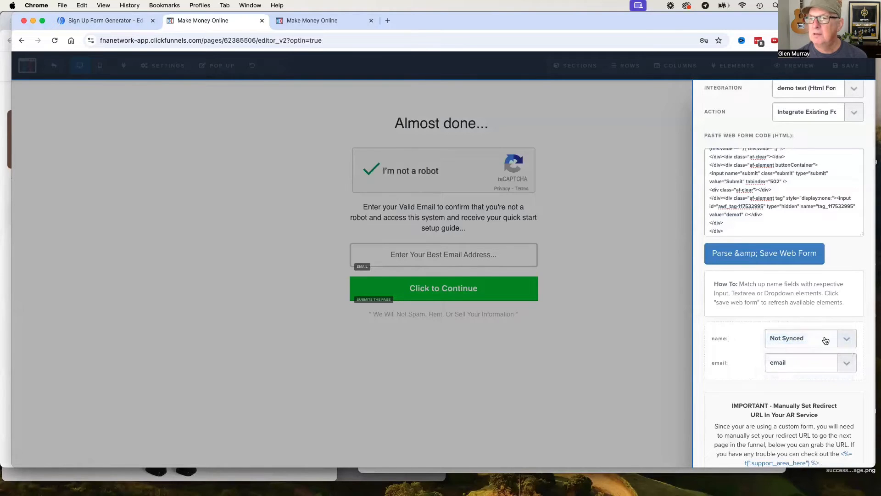
# Return to the form's design in AWeber and save the Name field as a required, single Full Name field.
pyautogui.click(111, 20)
pyautogui.scroll(3, 521, 314)
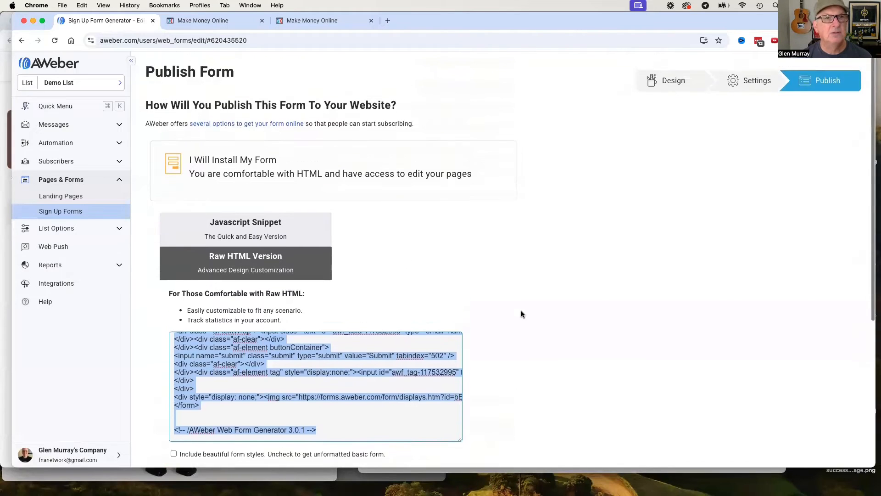
pyautogui.scroll(-6, 322, 248)
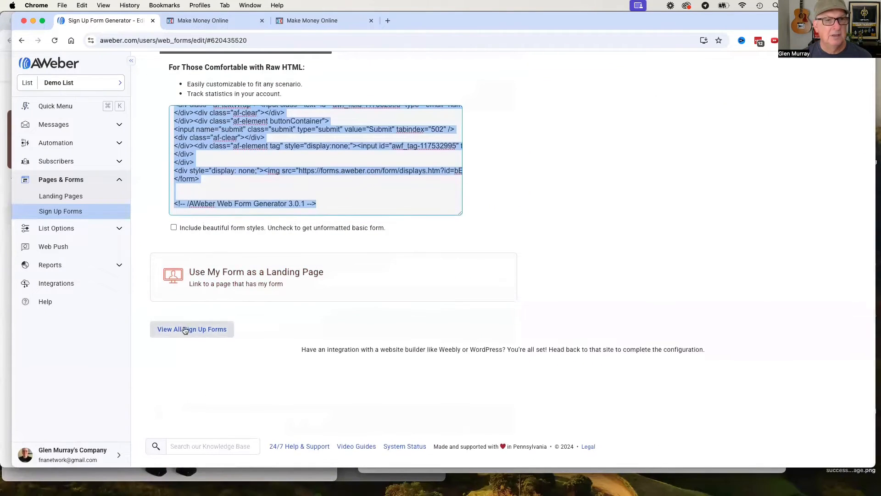
pyautogui.scroll(5, 224, 311)
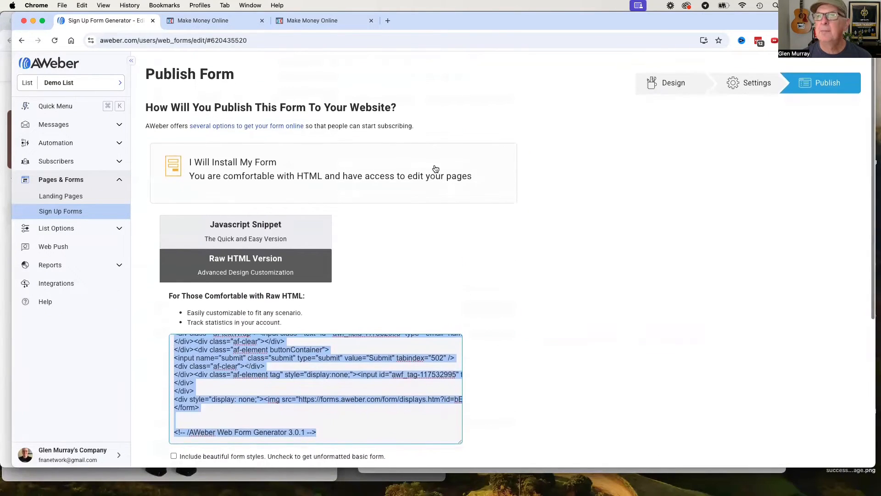
pyautogui.click(681, 82)
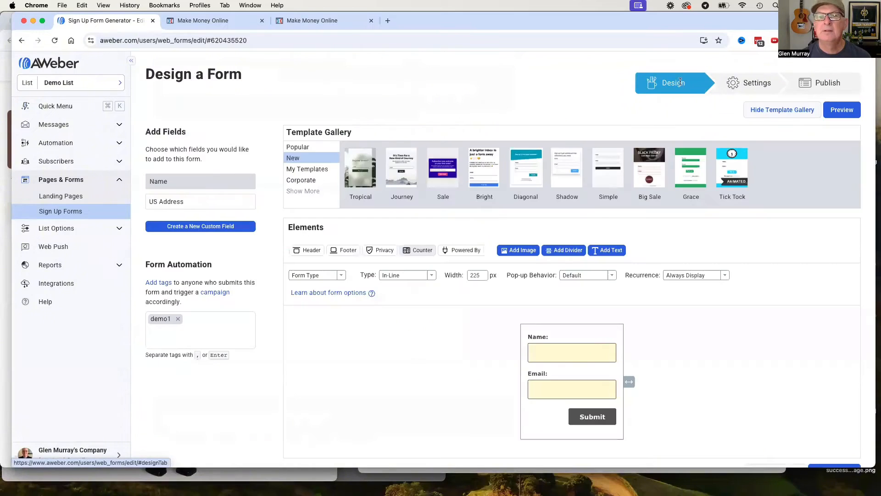
pyautogui.click(567, 358)
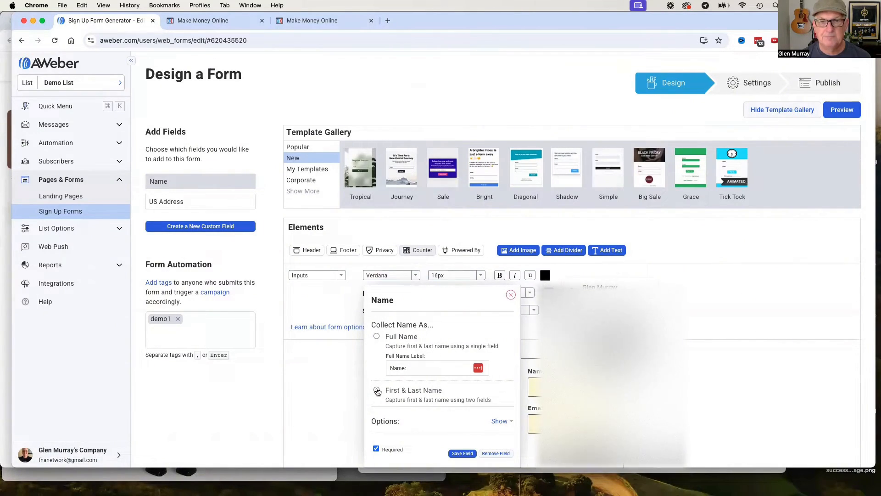
pyautogui.scroll(-3, 497, 385)
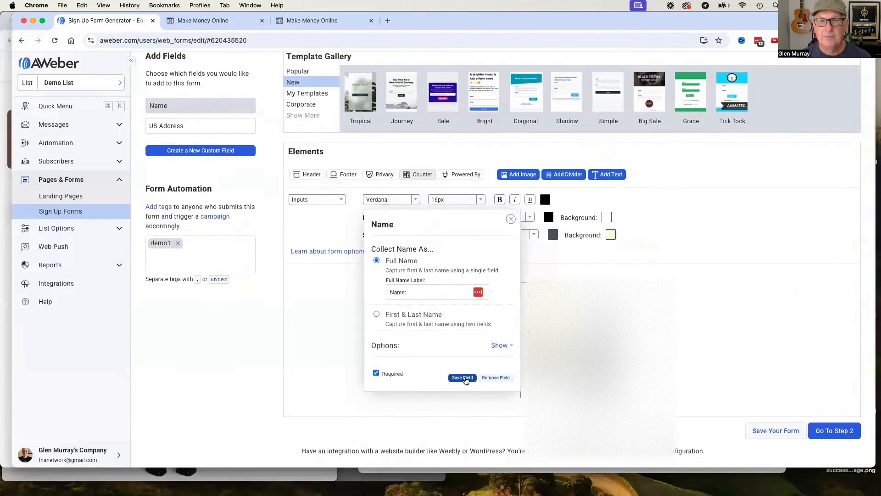
pyautogui.click(463, 378)
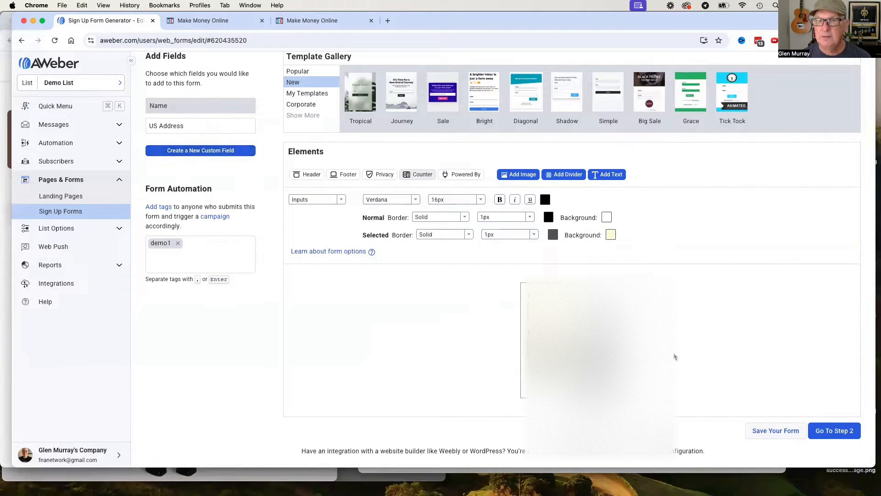
# Save the AWeber form and proceed through its settings to publishing, saving it again when required.
pyautogui.click(514, 368)
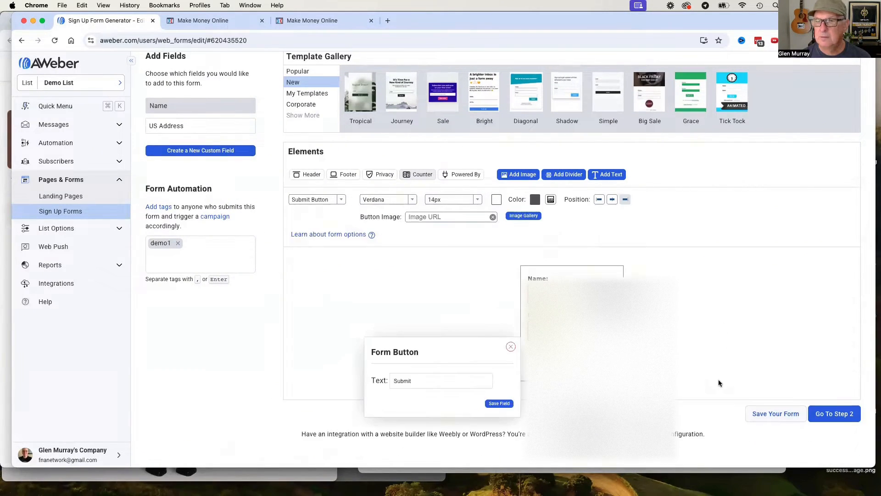
pyautogui.click(777, 413)
pyautogui.click(834, 414)
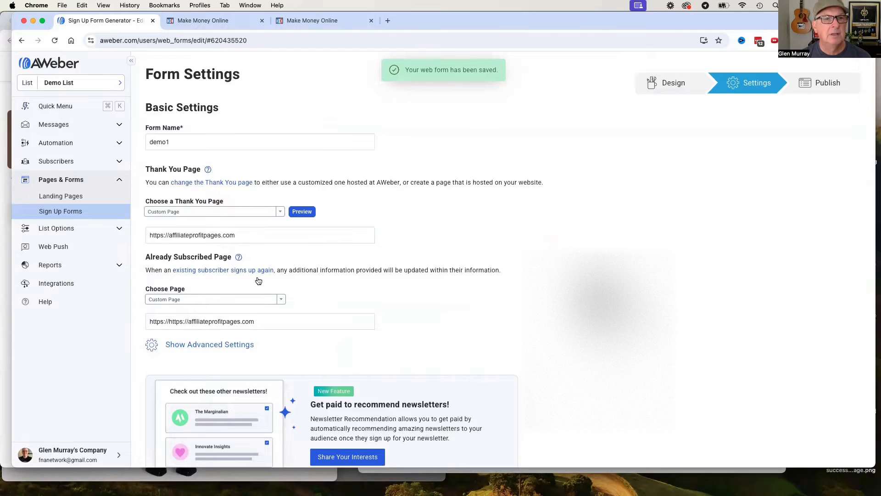
pyautogui.scroll(-5, 256, 271)
pyautogui.click(242, 332)
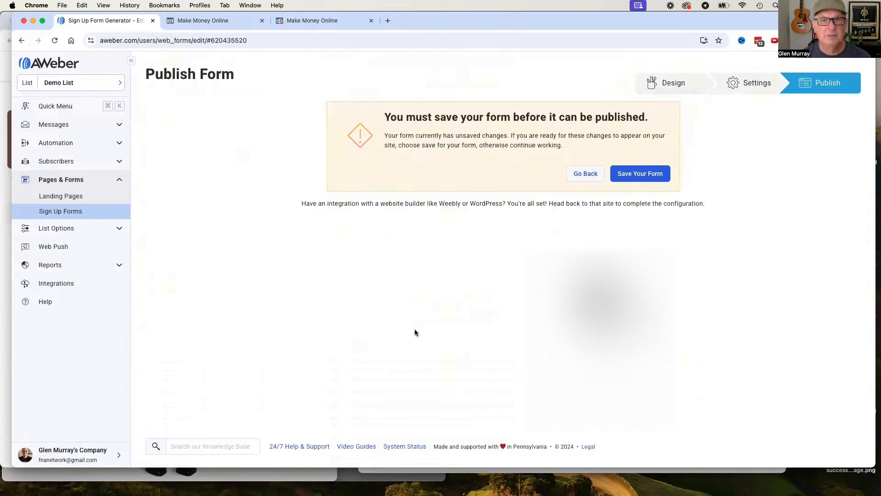
pyautogui.click(641, 173)
# Exclude the beautiful form styles and copy the raw HTML from the opening form tag through the closing form tag.
pyautogui.scroll(-2, 419, 305)
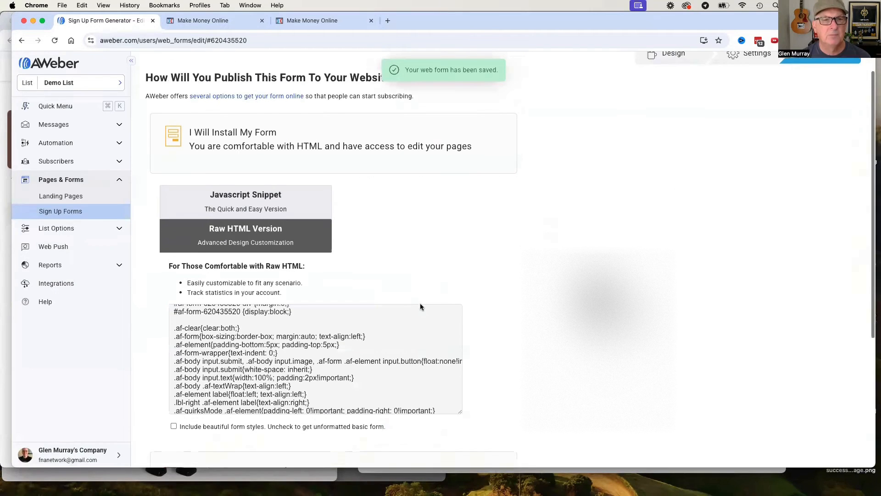
pyautogui.scroll(10, 274, 330)
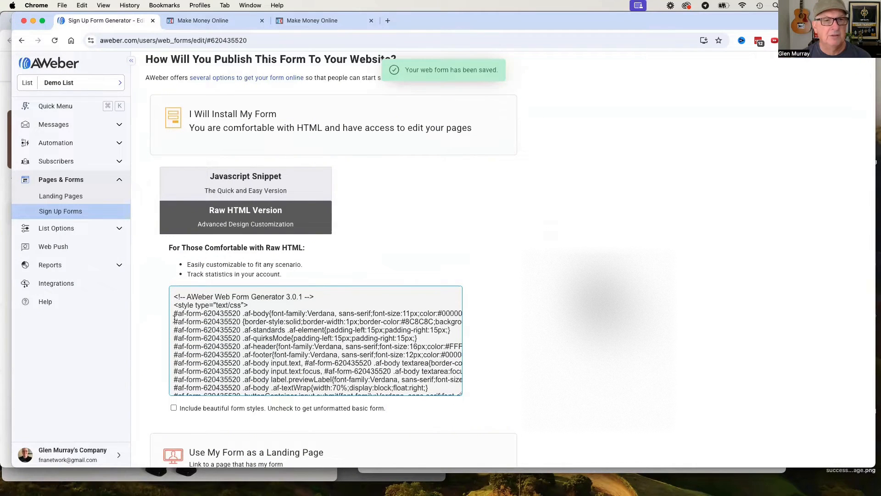
pyautogui.click(173, 408)
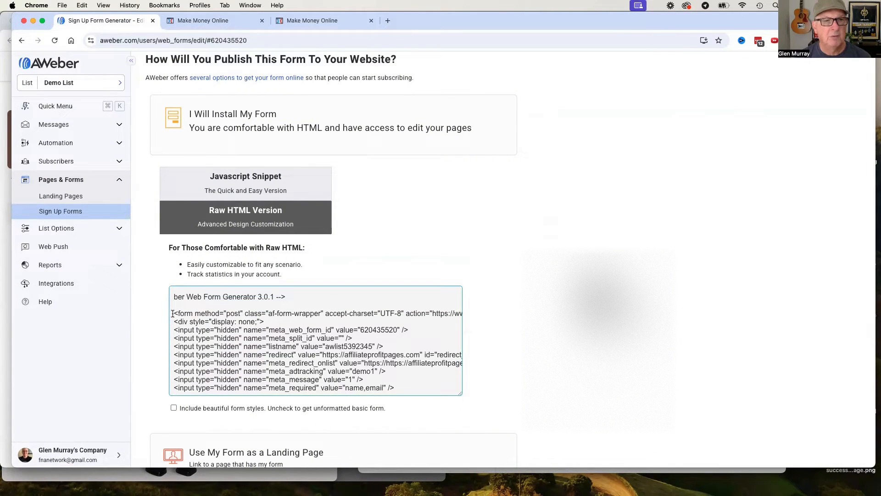
pyautogui.moveTo(172, 313); pyautogui.dragTo(223, 331)
pyautogui.moveTo(286, 298); pyautogui.dragTo(181, 346)
pyautogui.scroll(-3, 248, 361)
pyautogui.scroll(-3, 247, 361)
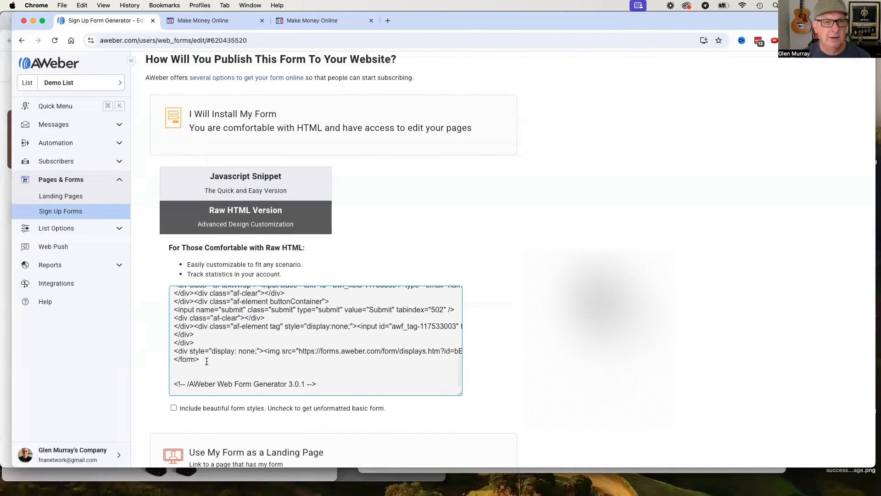
pyautogui.keyDown('shift'); pyautogui.click(207, 360); pyautogui.keyUp('shift')
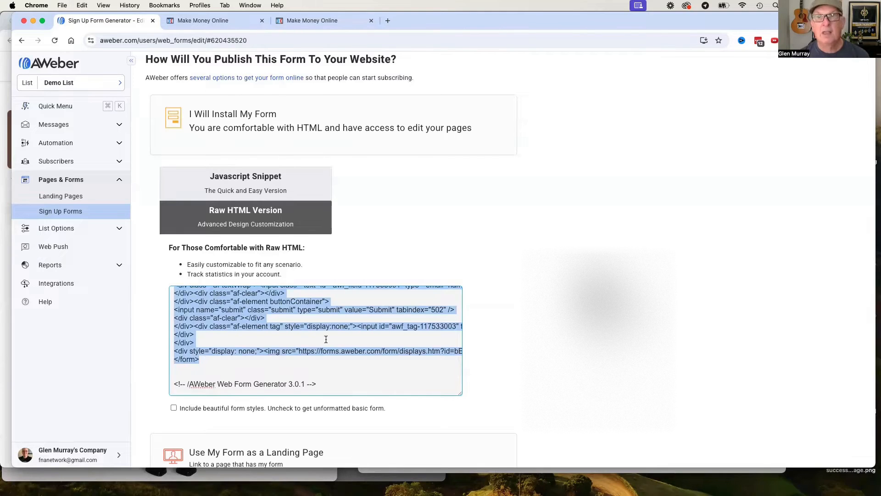
# Replace the web form code in ClickFunnels with the newly copied AWeber HTML, then parse and save the web form.
pyautogui.click(211, 22)
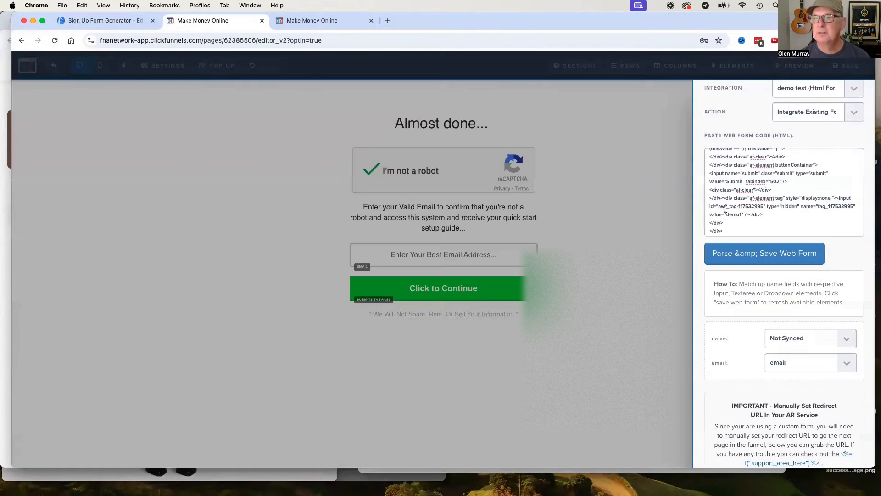
pyautogui.click(759, 209)
pyautogui.press('super+a')
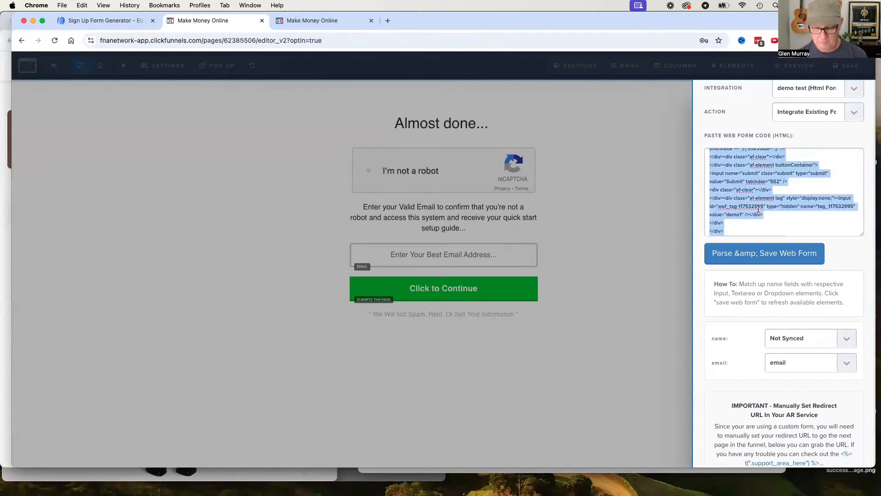
pyautogui.press('super+v')
pyautogui.click(746, 255)
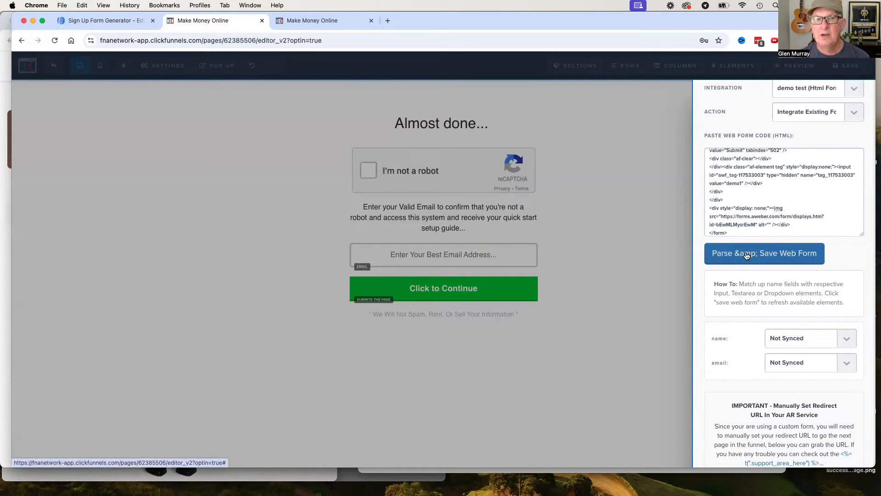
# Add an input element between the instruction paragraph and the email field, with its input type set to Full Name.
pyautogui.click(448, 233)
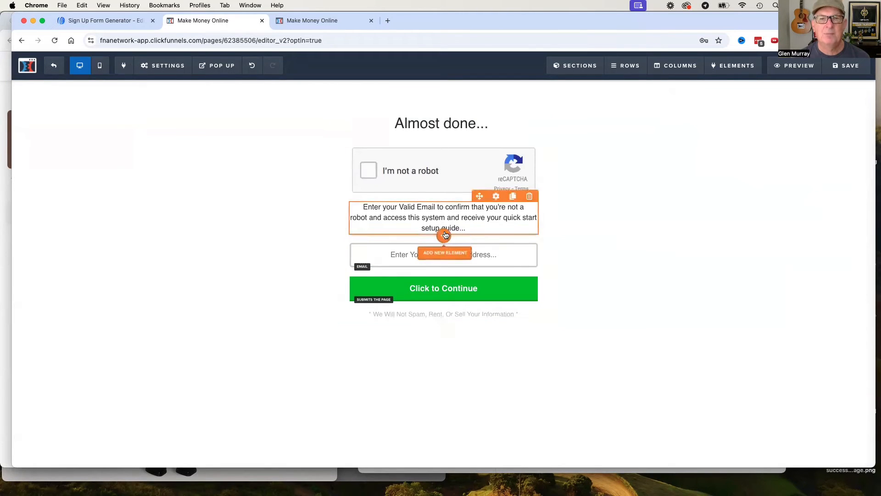
pyautogui.click(443, 237)
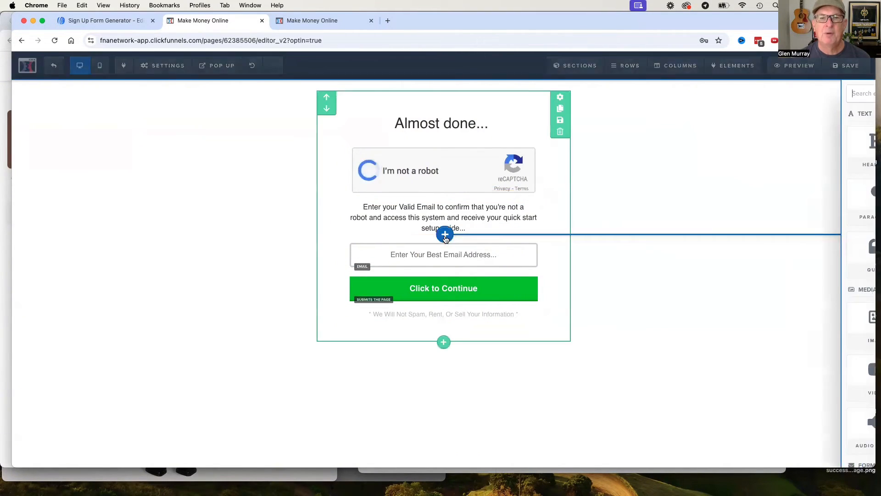
pyautogui.scroll(-4, 736, 385)
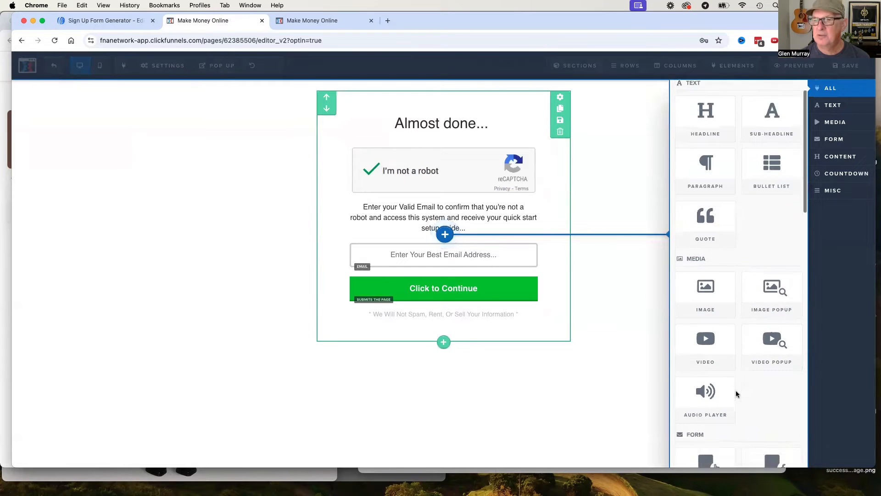
pyautogui.click(707, 400)
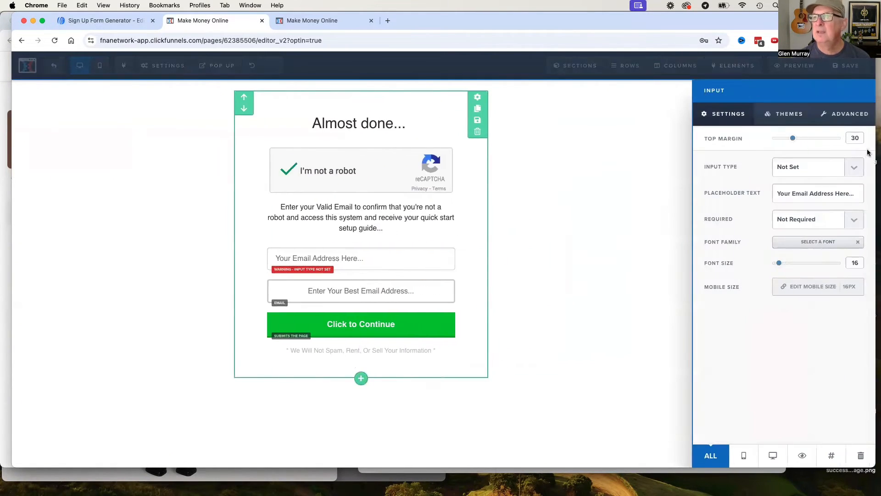
pyautogui.click(855, 168)
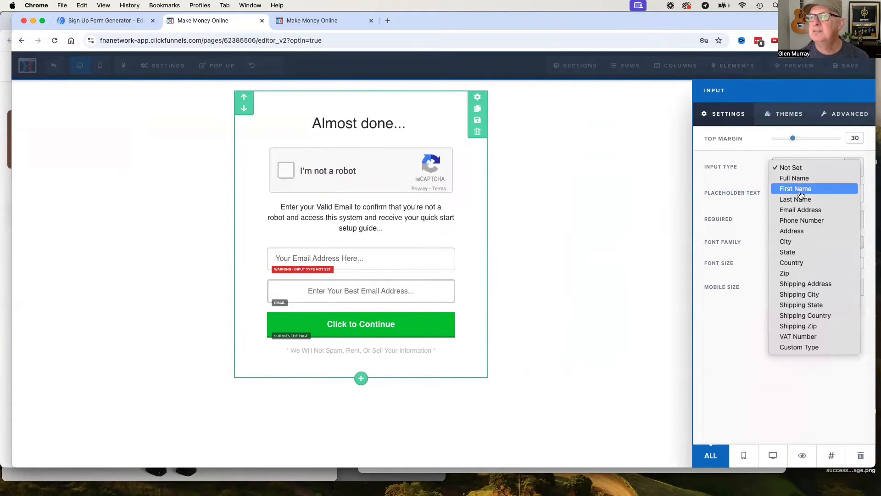
pyautogui.click(803, 179)
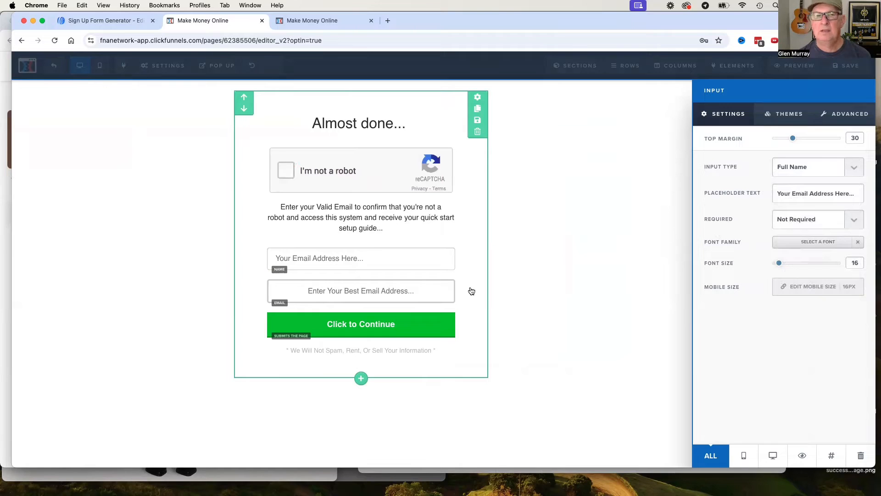
# Set the name input's placeholder text to "Your Full Name Here..." and save the page.
pyautogui.click(370, 260)
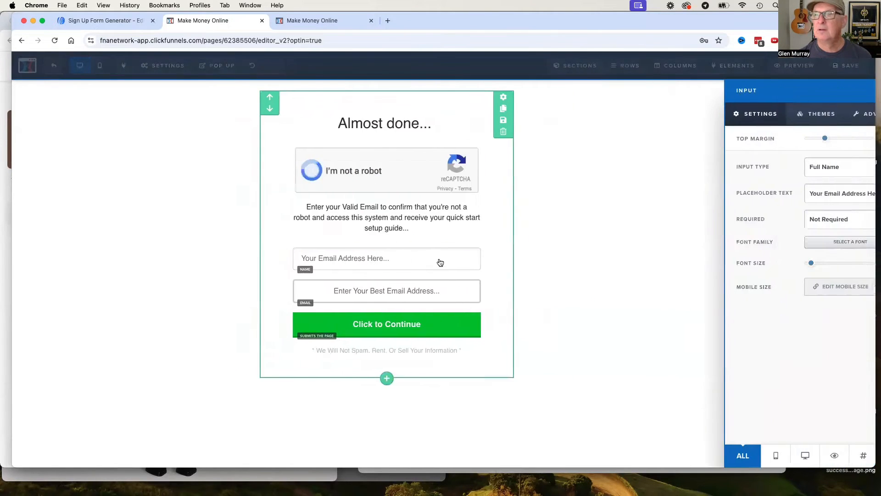
pyautogui.moveTo(835, 193); pyautogui.dragTo(795, 192)
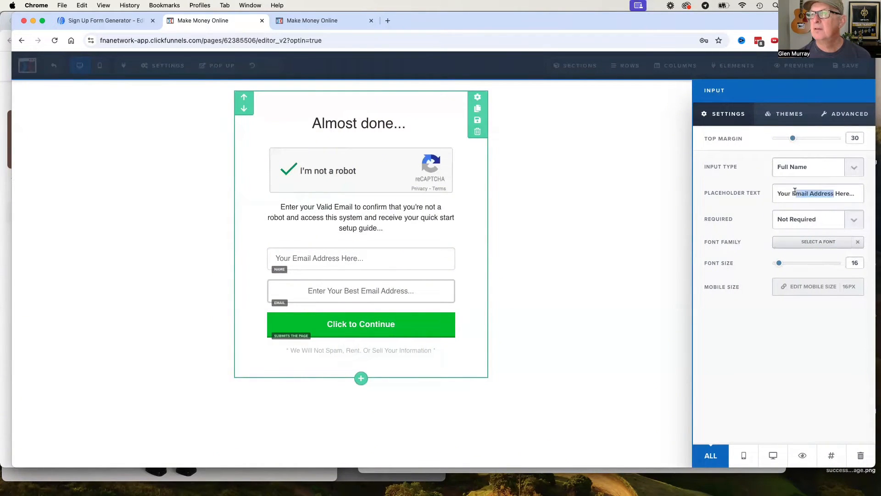
pyautogui.write('Full')
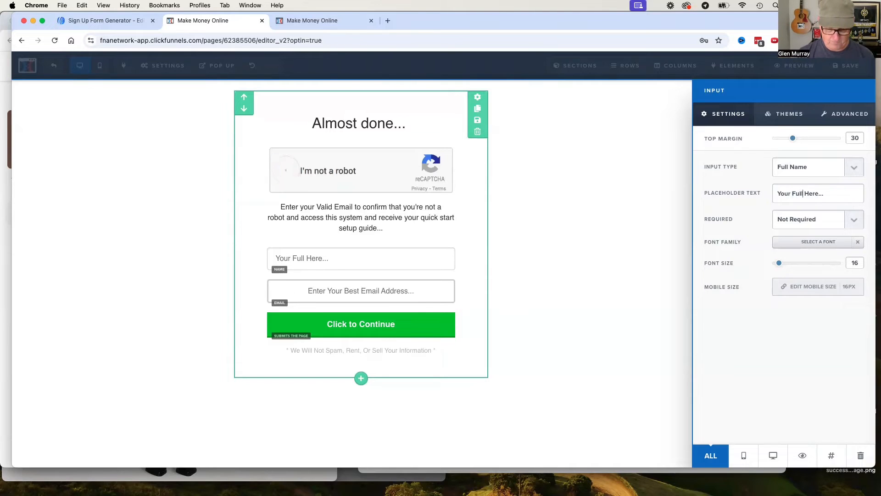
pyautogui.write(' Name')
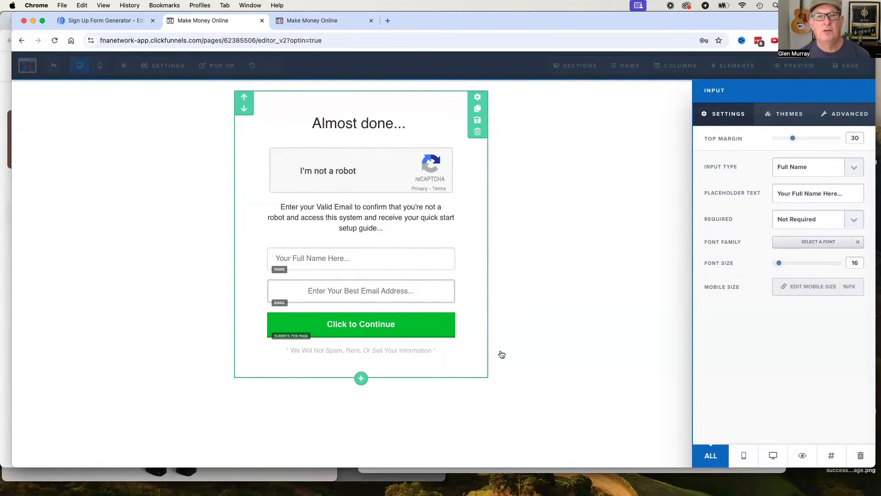
pyautogui.click(633, 239)
pyautogui.click(846, 68)
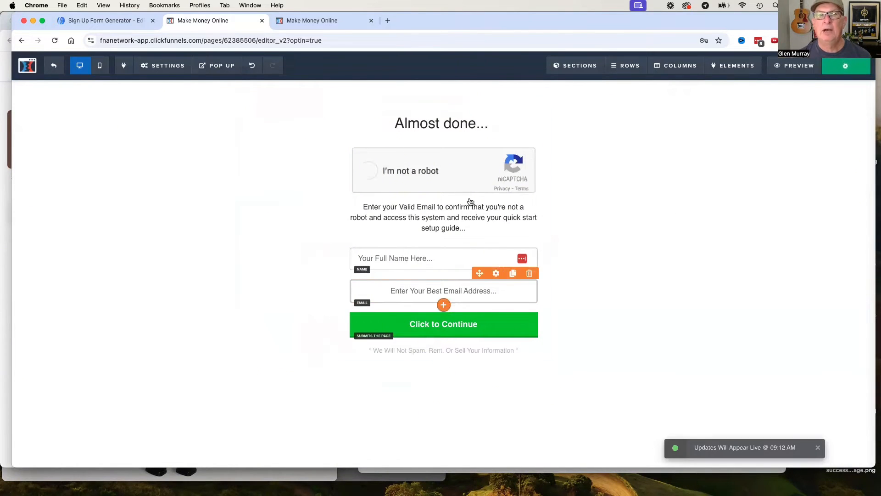
# In the email integration settings, sync the form's name field to name and email field to email, and save the page.
pyautogui.moveTo(225, 61)
pyautogui.moveTo(168, 66)
pyautogui.click(167, 84)
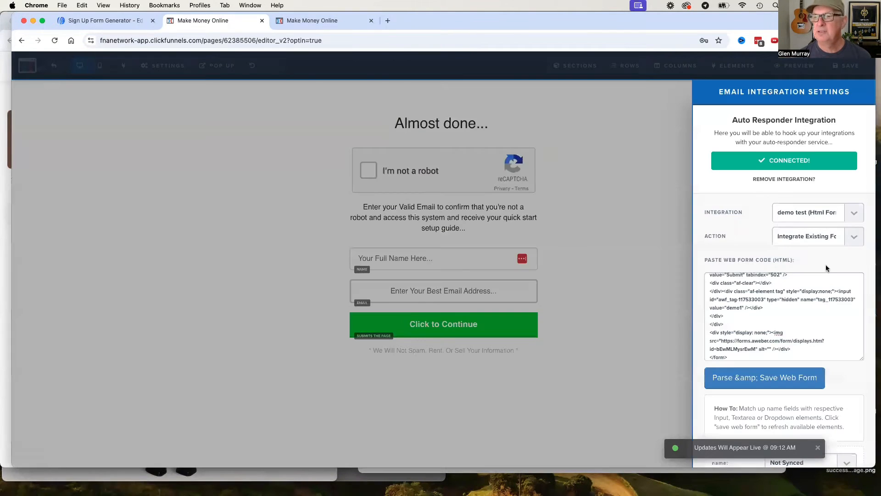
pyautogui.scroll(-4, 830, 374)
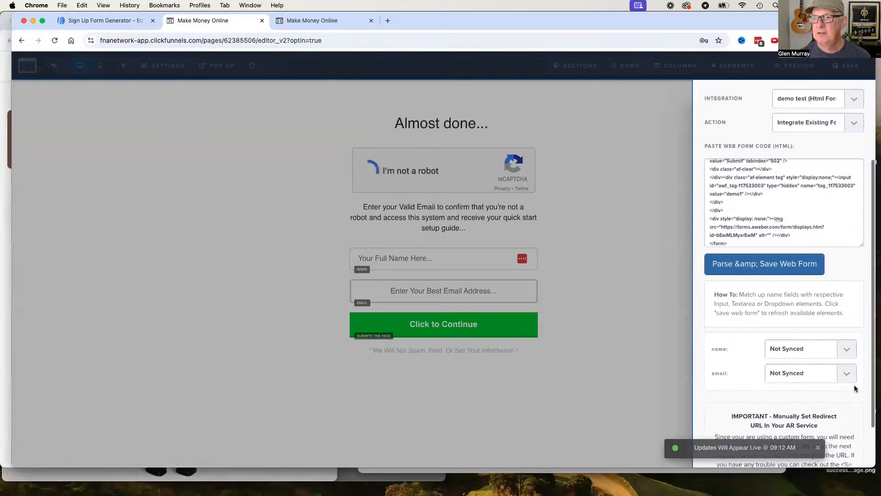
pyautogui.click(847, 294)
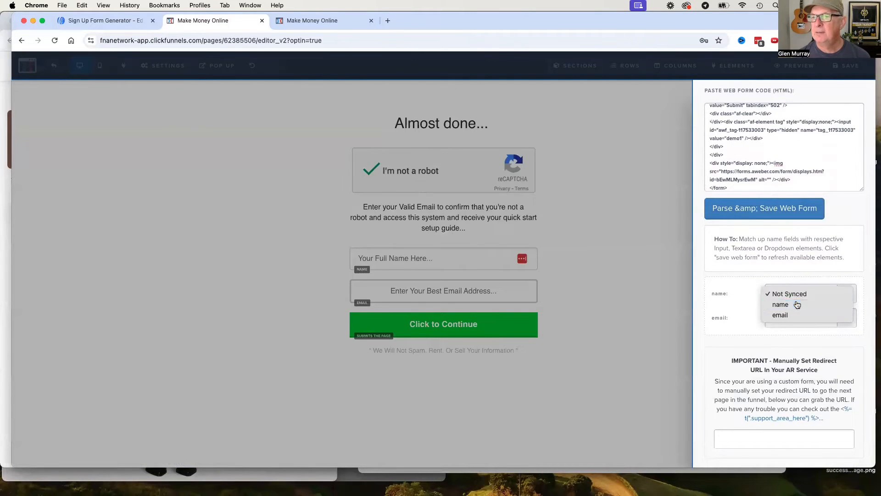
pyautogui.click(797, 304)
pyautogui.click(850, 315)
pyautogui.click(794, 338)
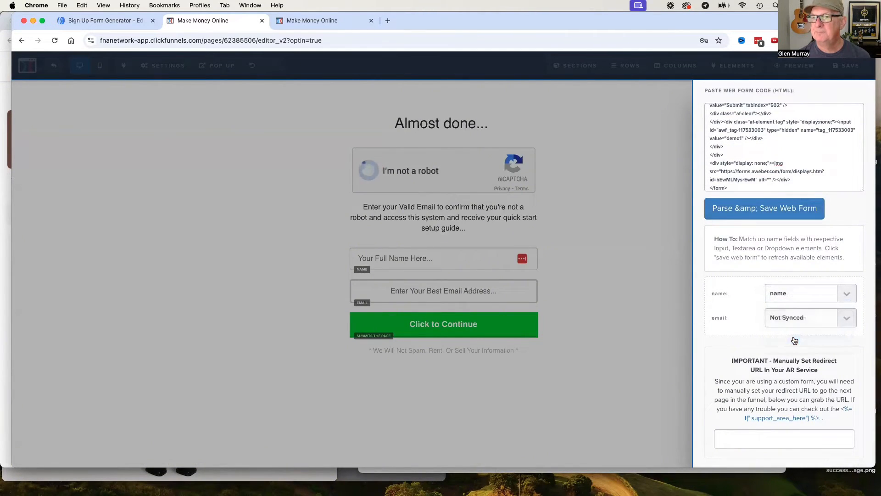
pyautogui.click(638, 329)
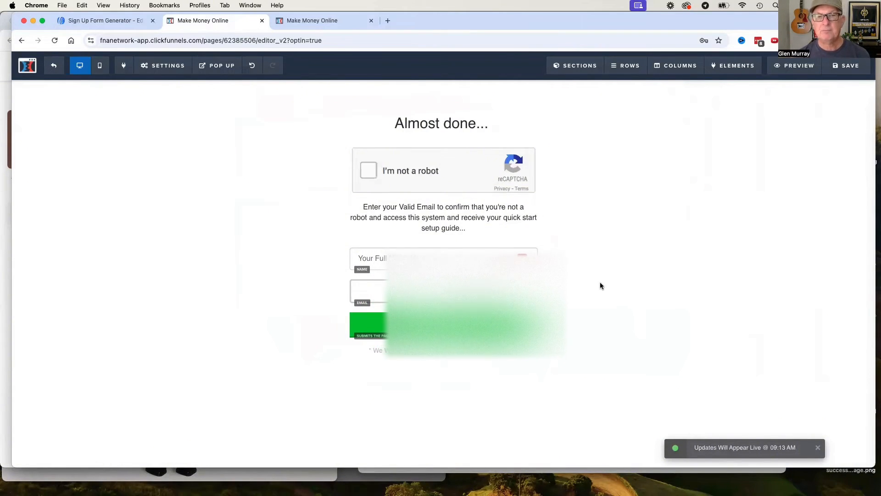
# Center the text of the full name input and leave the page editor for the funnel step overview.
pyautogui.click(395, 258)
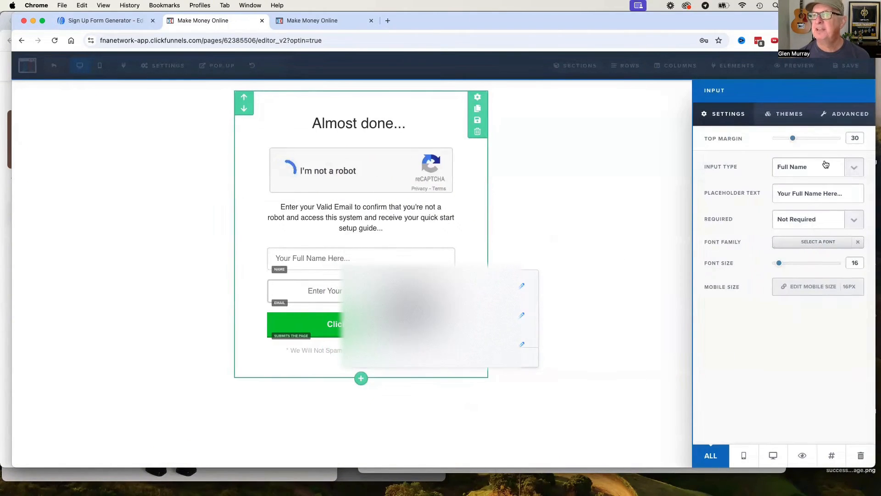
pyautogui.click(786, 115)
pyautogui.click(857, 116)
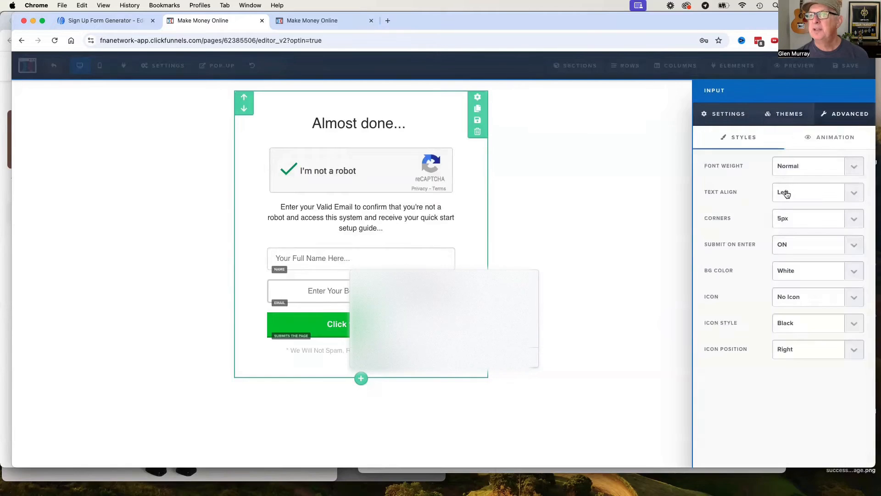
pyautogui.click(852, 193)
pyautogui.click(807, 204)
pyautogui.click(598, 232)
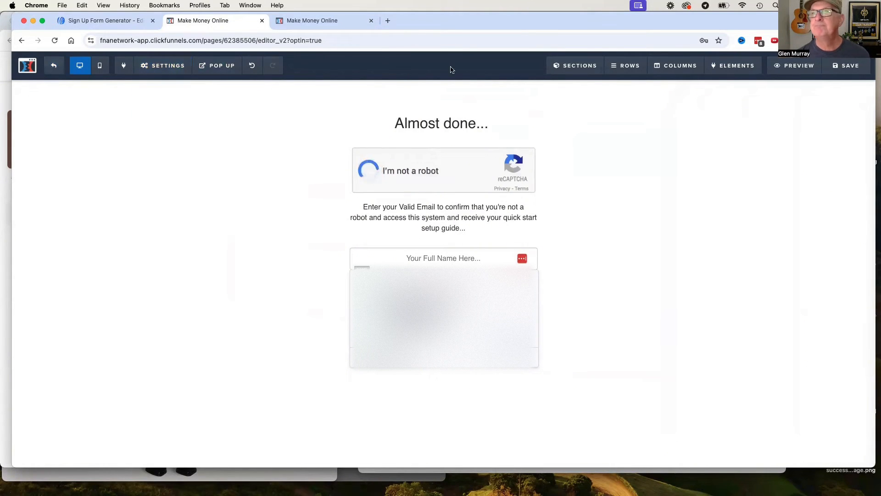
pyautogui.click(47, 67)
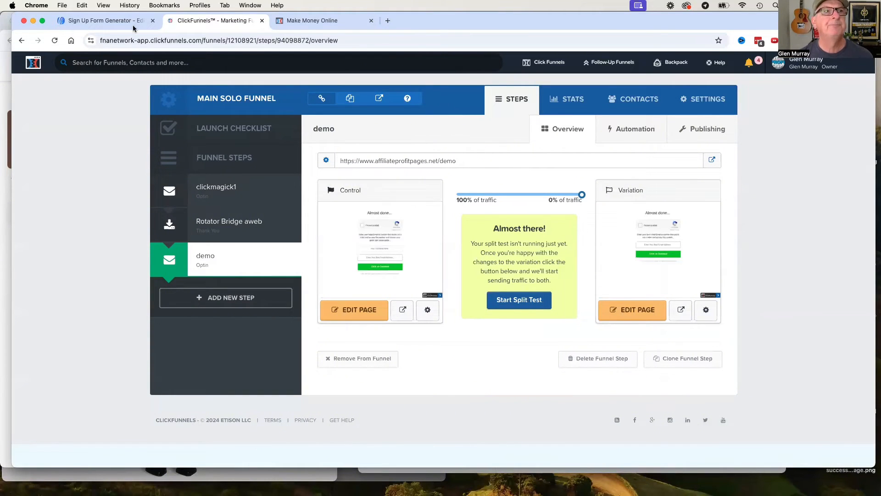
# Switch to AWeber and open the ATM Automation campaign for editing.
pyautogui.click(101, 20)
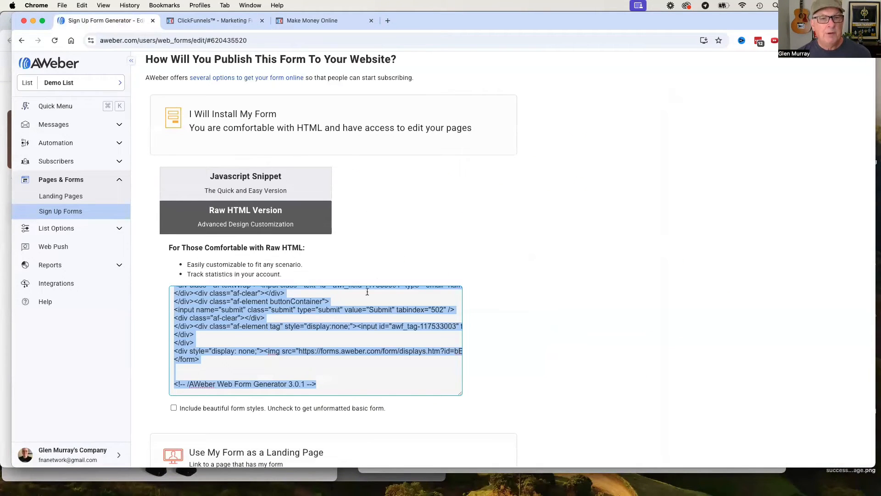
pyautogui.scroll(10, 312, 340)
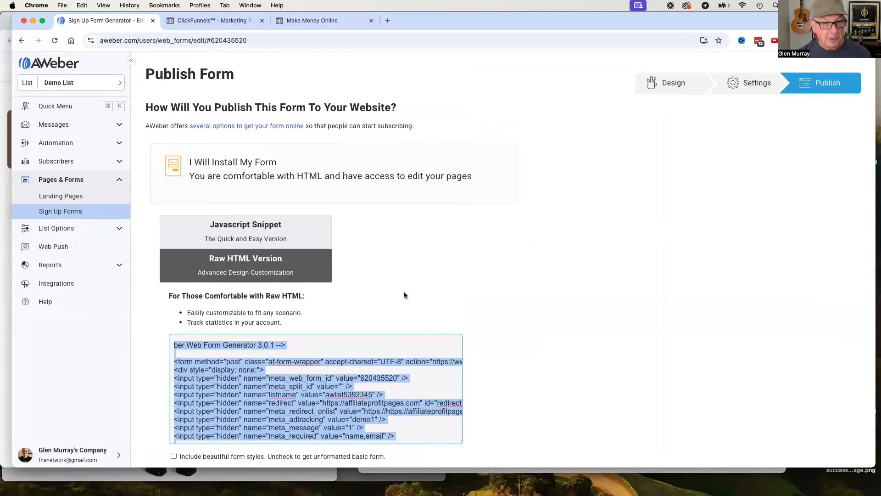
pyautogui.click(118, 143)
pyautogui.click(54, 160)
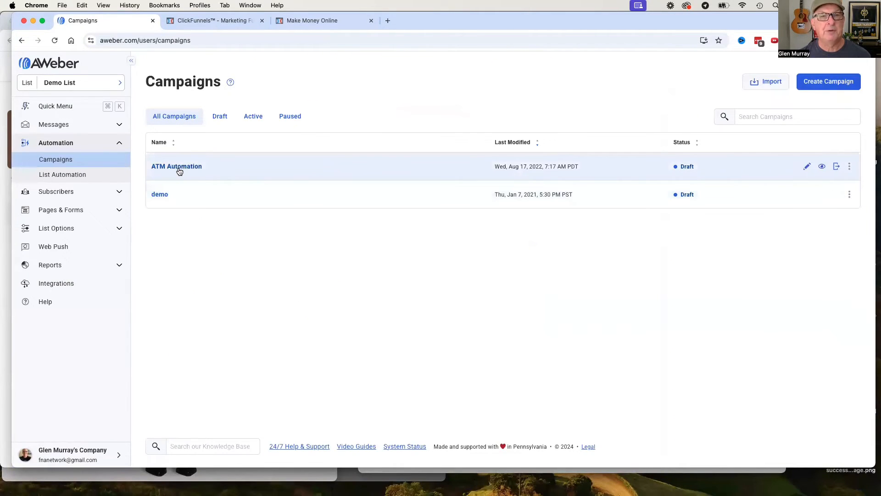
pyautogui.click(180, 171)
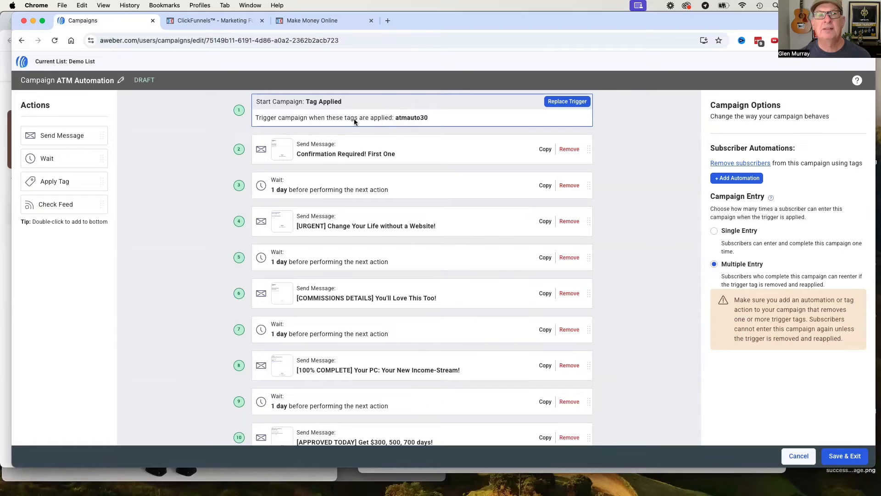
# Replace the campaign's Tag Applied trigger tag with demo1.
pyautogui.click(421, 119)
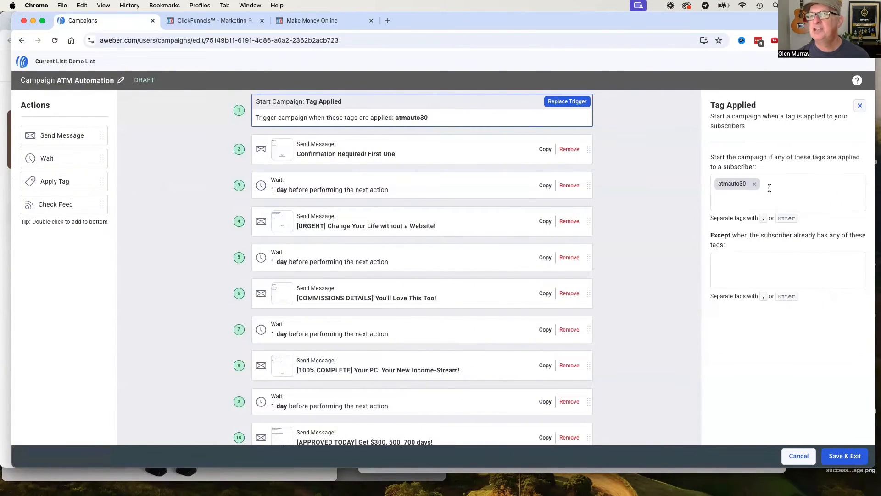
pyautogui.click(754, 183)
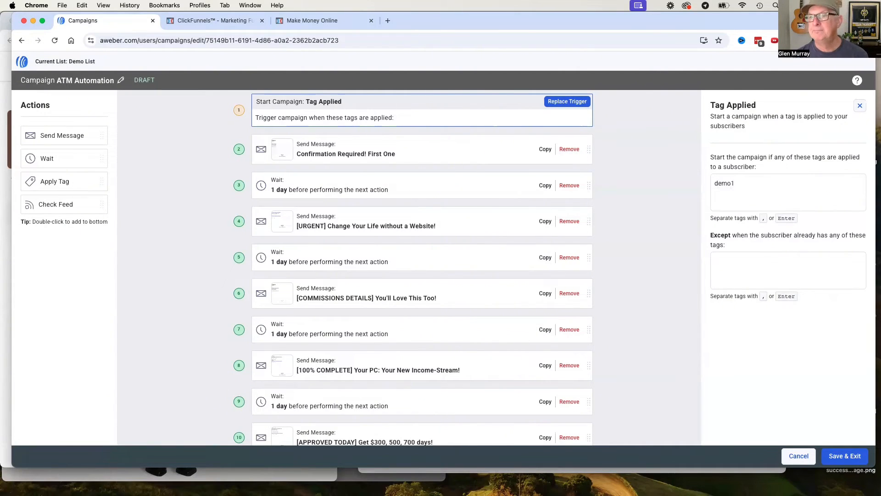
pyautogui.write('demo1')
pyautogui.press('Return')
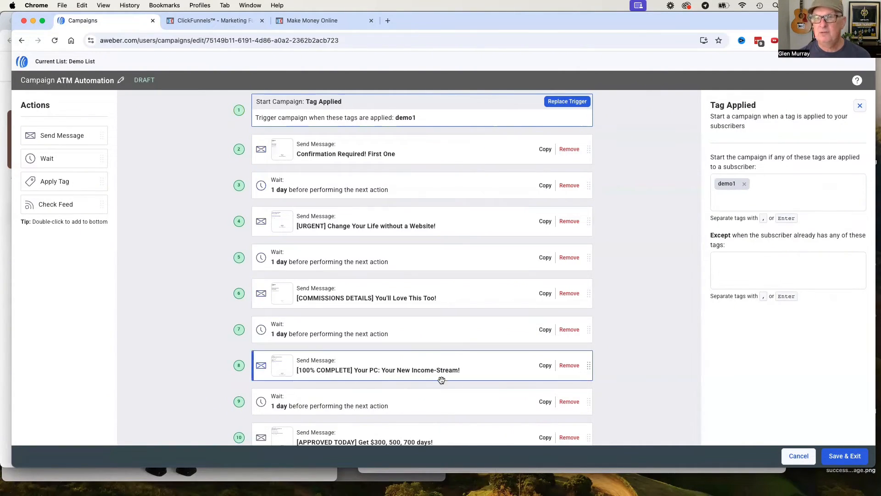
# Review the campaign's sequence of messages and one-day waits.
pyautogui.scroll(-5, 486, 375)
pyautogui.scroll(5, 486, 374)
pyautogui.scroll(1, 486, 375)
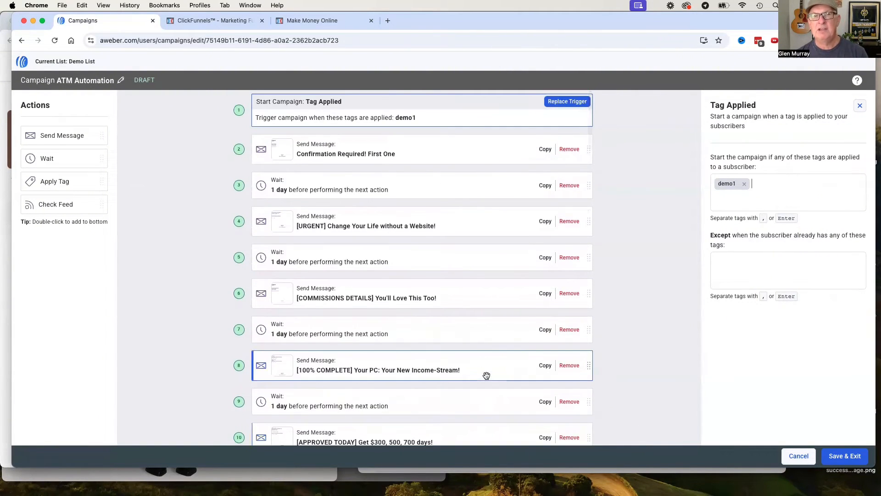
pyautogui.scroll(-5, 478, 332)
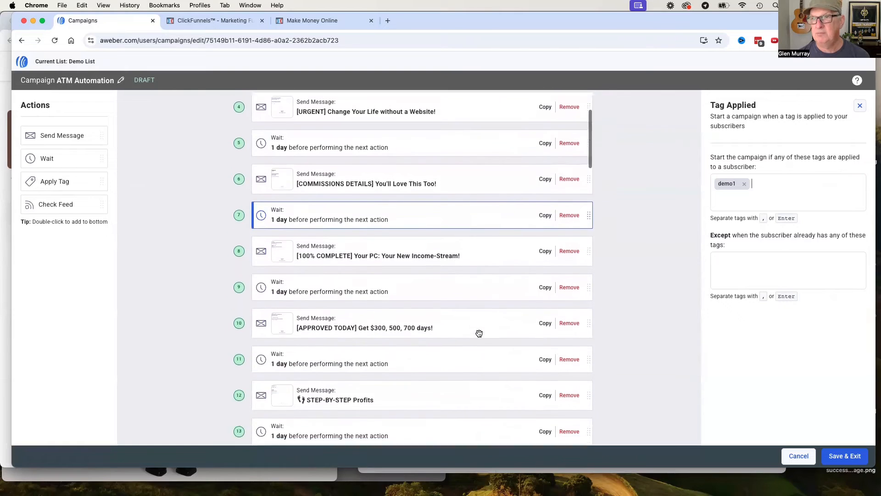
pyautogui.scroll(-20, 479, 333)
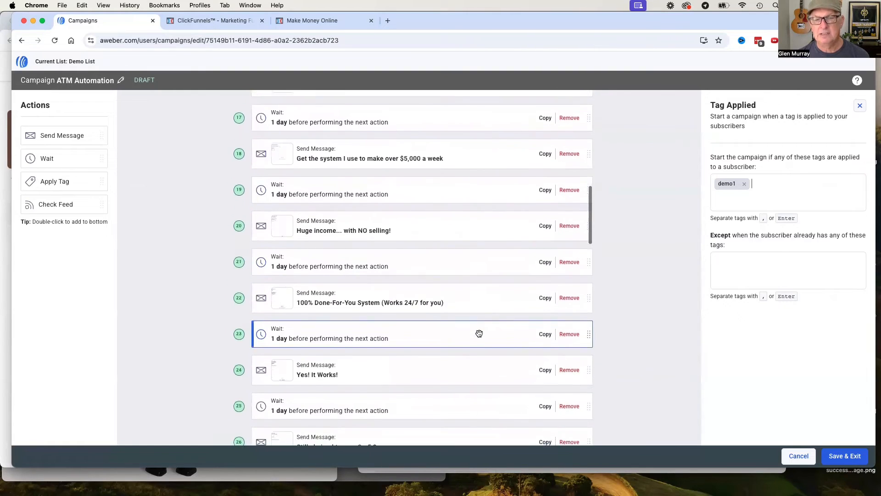
pyautogui.scroll(-20, 479, 333)
pyautogui.scroll(20, 479, 334)
pyautogui.scroll(20, 478, 333)
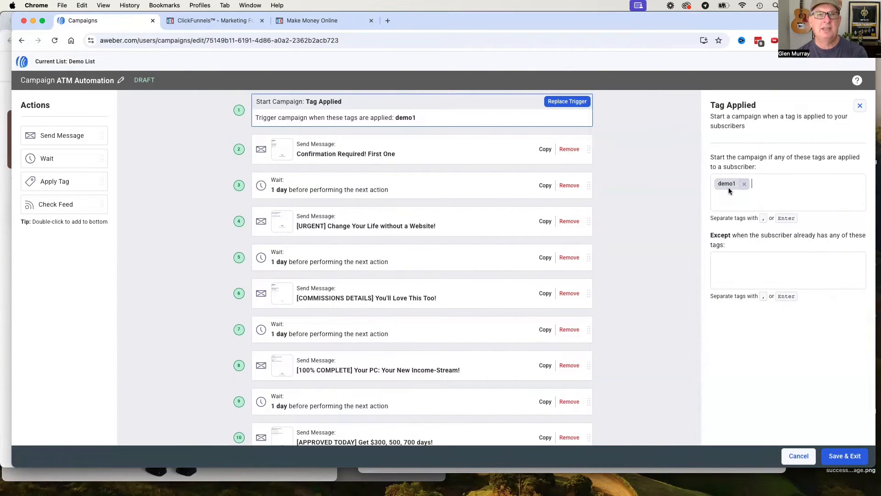
# Save and exit the campaign editor, and activate the ATM Automation campaign.
pyautogui.click(843, 457)
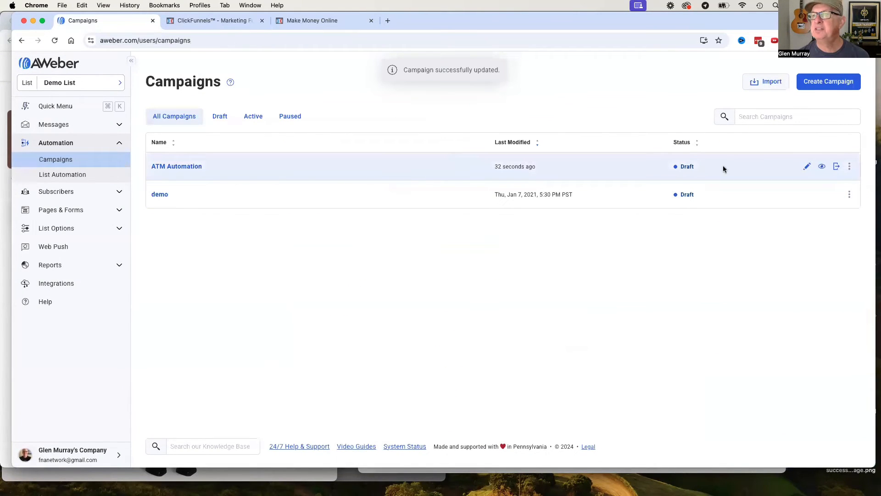
pyautogui.click(836, 168)
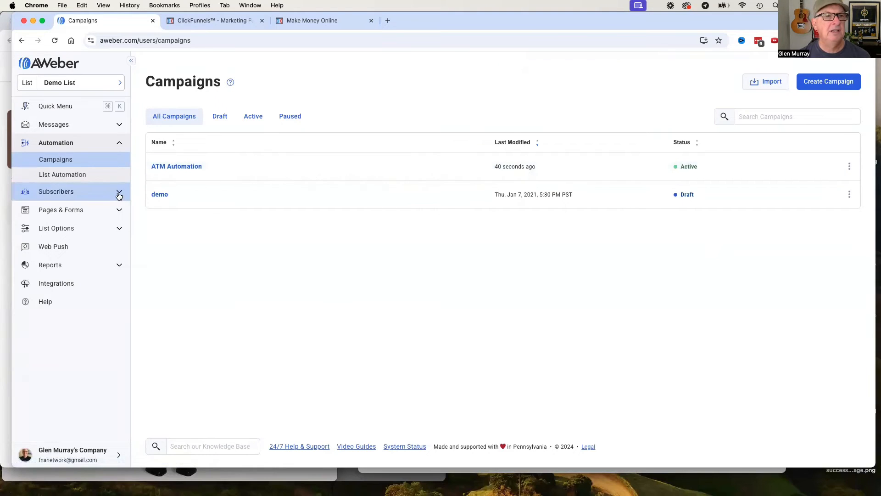
pyautogui.click(118, 195)
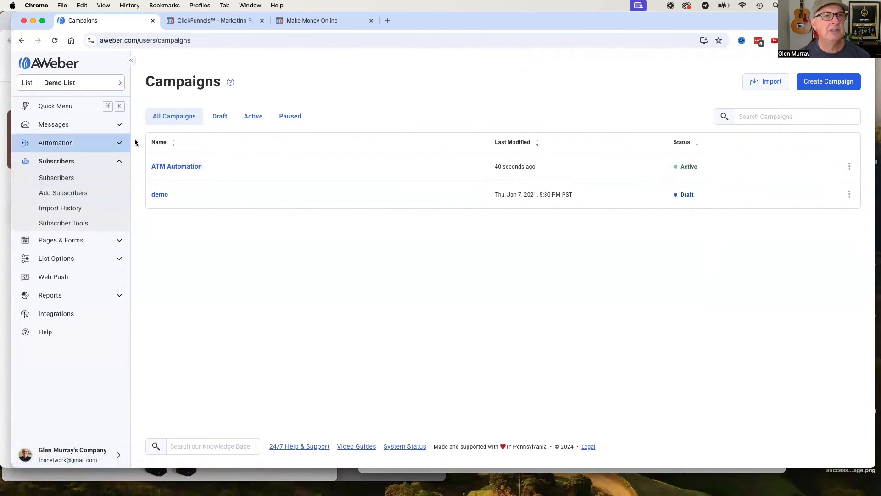
# Switch to ClickFunnels, preview the demo page's Control version, complete the robot check and submit the opt-in form with the prefilled name and email.
pyautogui.click(206, 22)
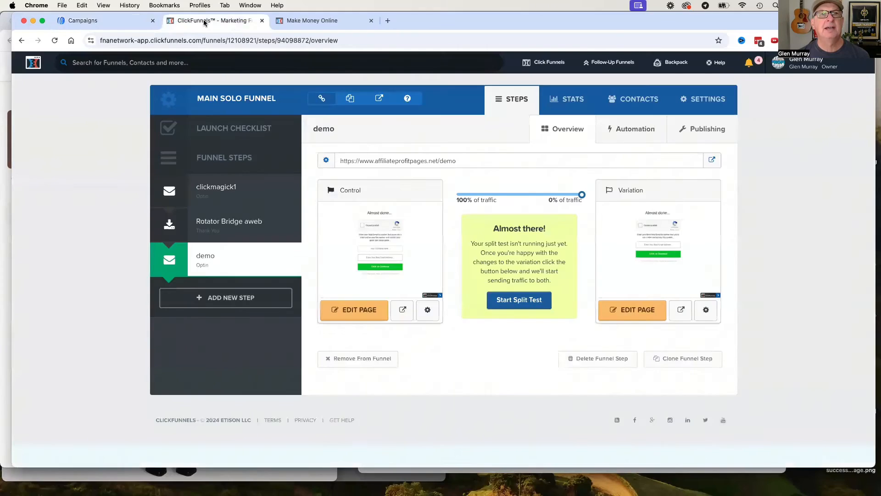
pyautogui.click(401, 308)
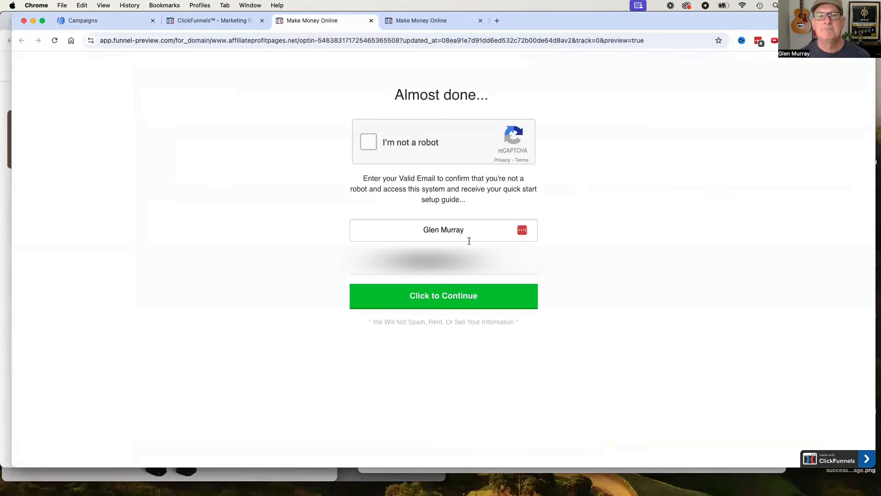
pyautogui.click(369, 142)
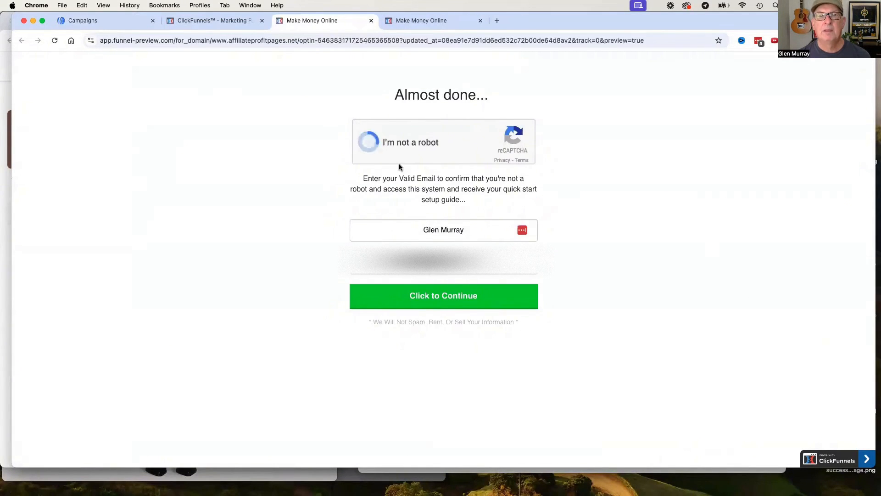
pyautogui.click(440, 298)
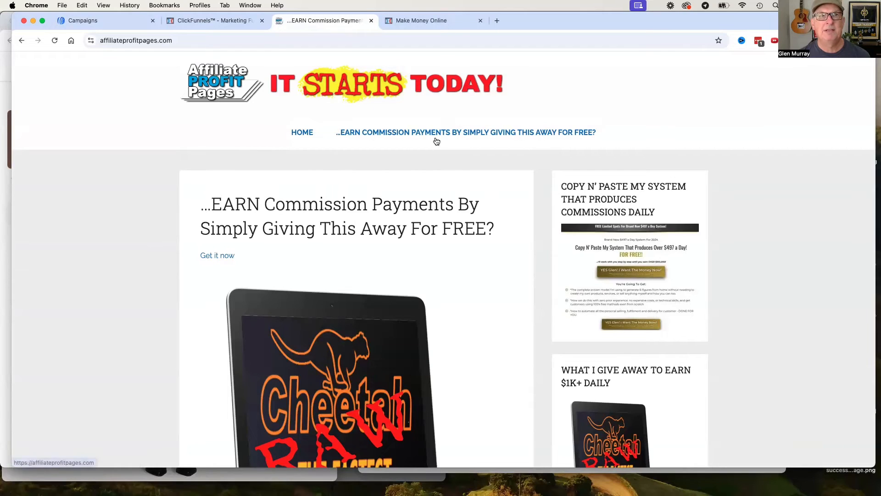
# Switch to AWeber and check the Demo List's subscribers for the test opt-in.
pyautogui.click(89, 22)
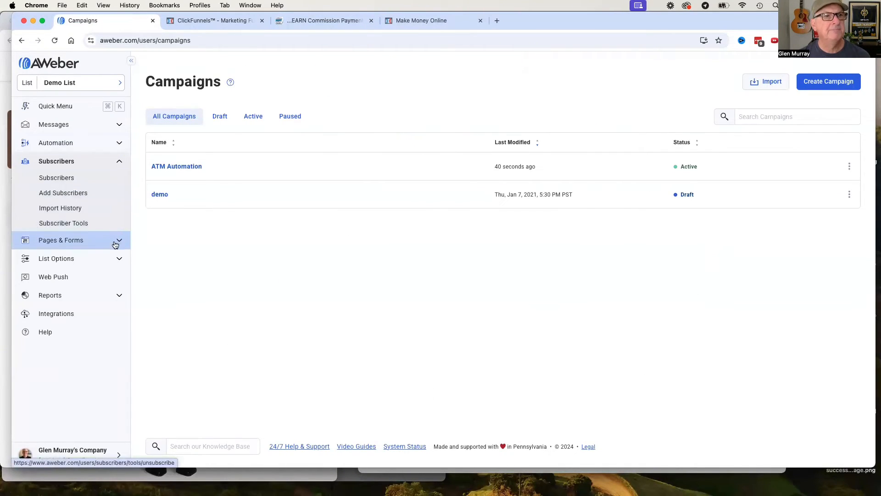
pyautogui.click(70, 178)
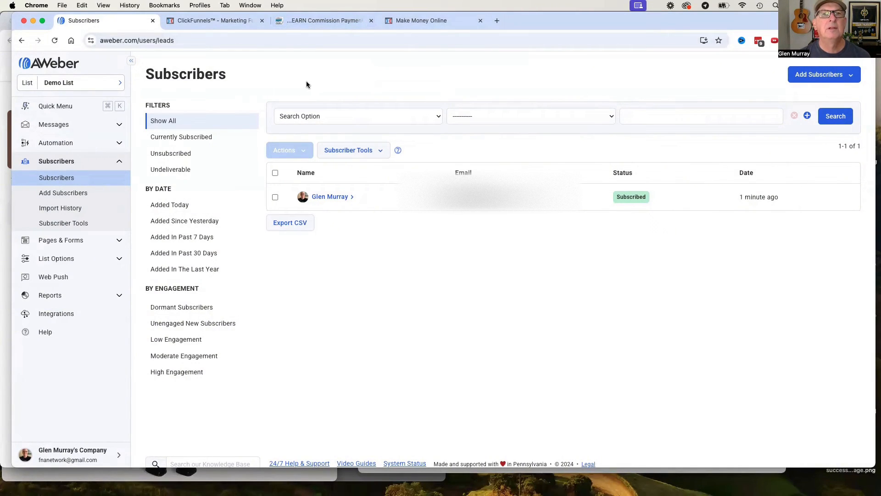
# Bring the Gmail message "Confirmation Required! First One" into the browser window and check the campaign email's content.
pyautogui.click(213, 18)
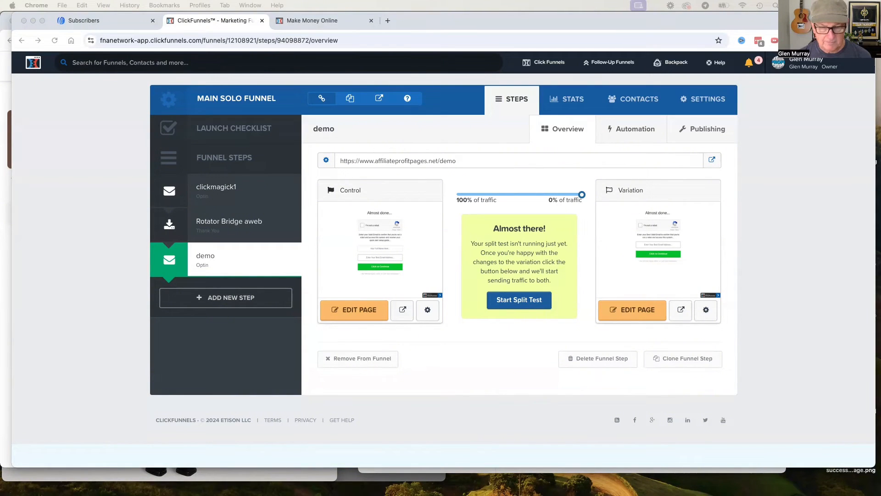
pyautogui.moveTo(241, 348); pyautogui.dragTo(306, 22)
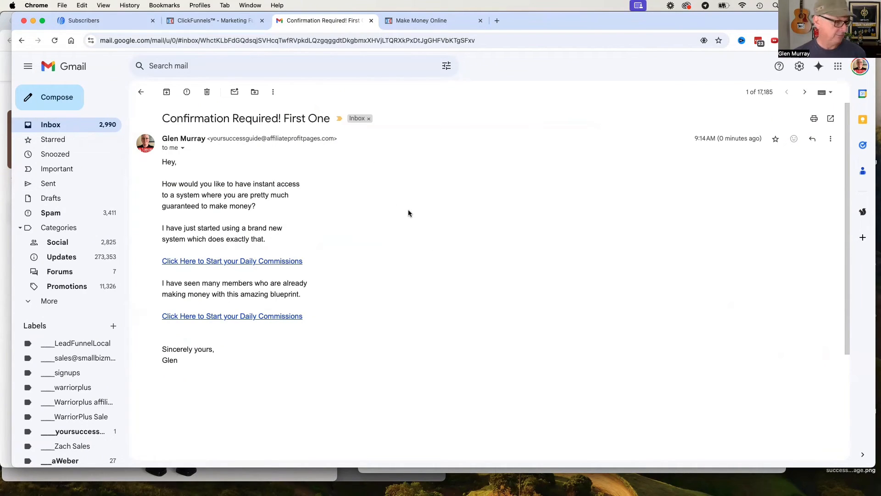
pyautogui.click(216, 20)
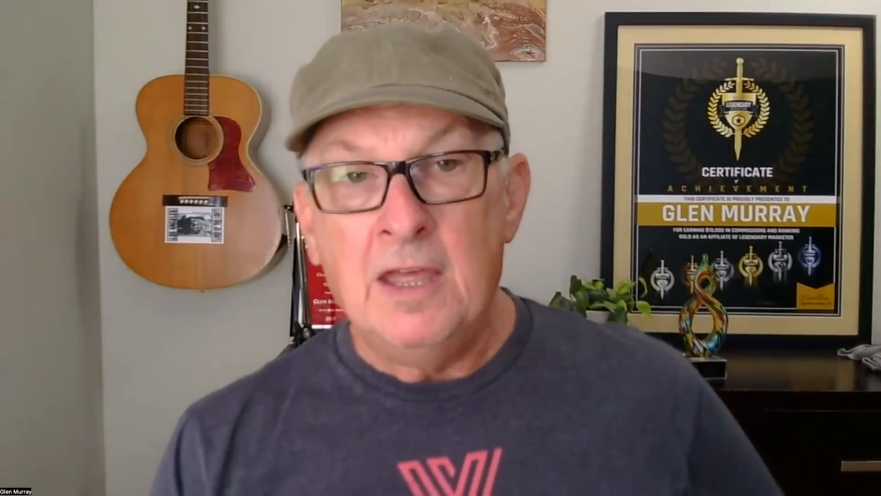